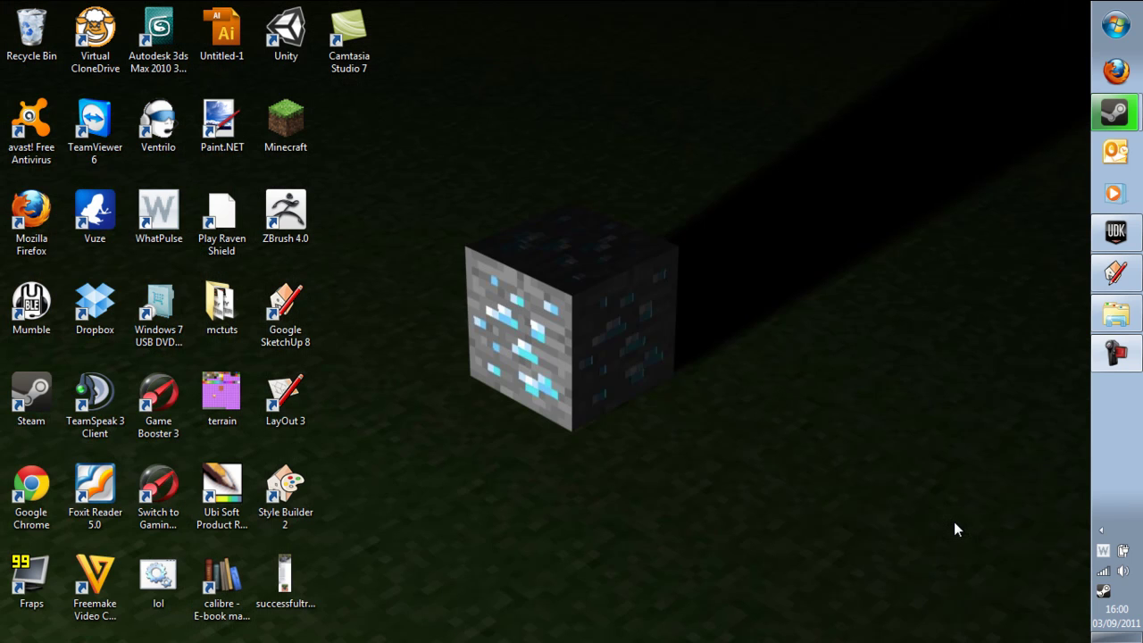
Switch to SketchUp, close the Materials window and draw a rectangle on the ground beside the human figure.
left_click(1115, 272)
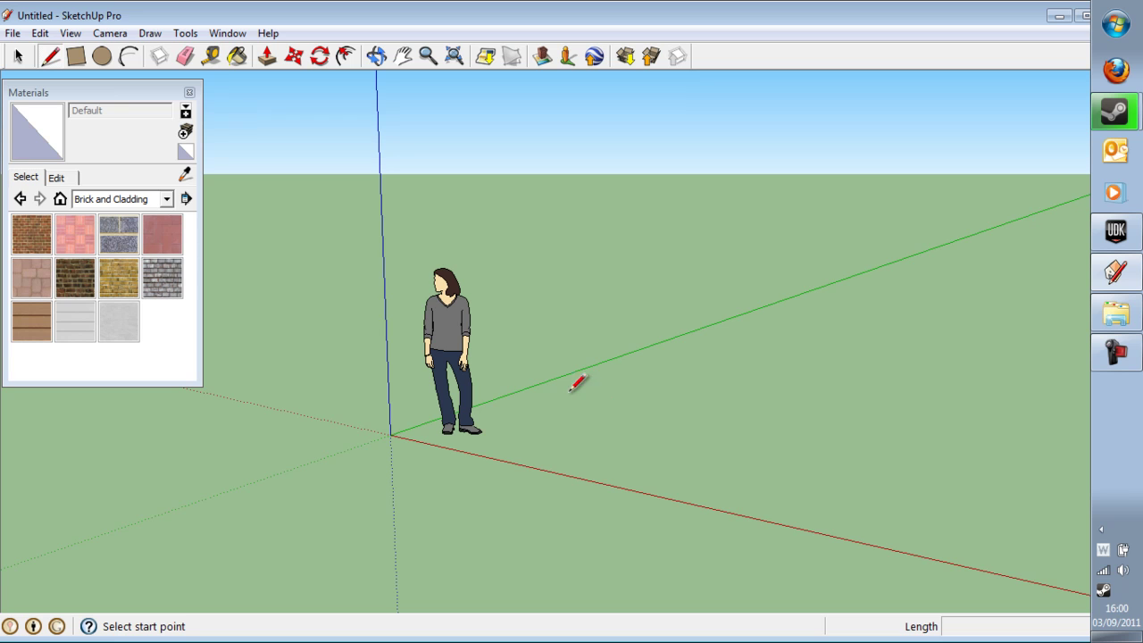
left_click(189, 93)
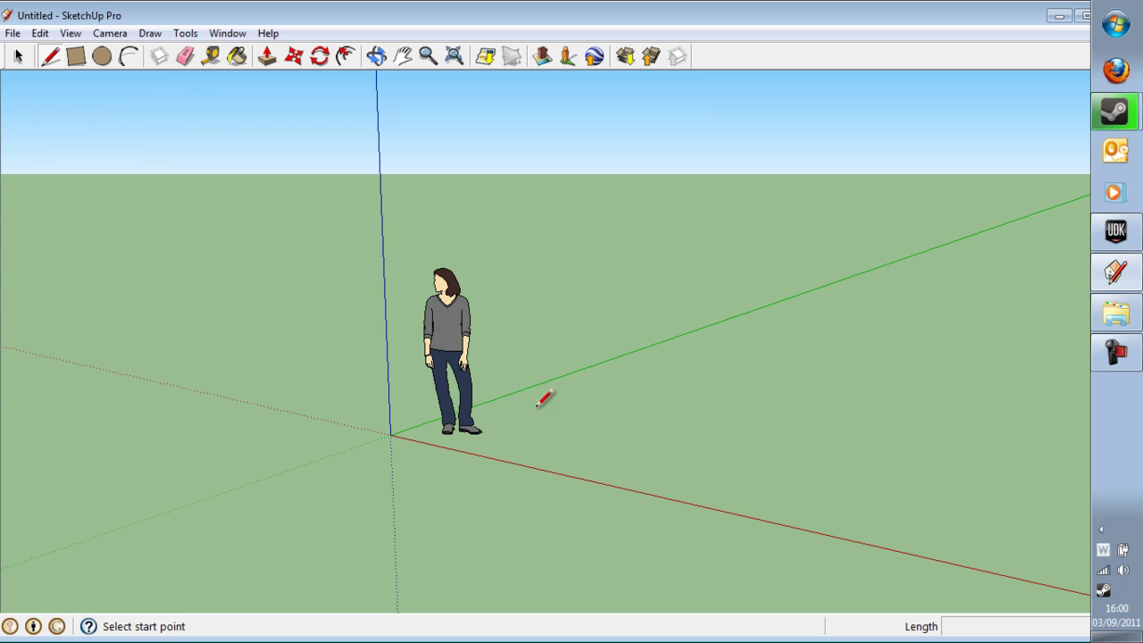
left_click(76, 56)
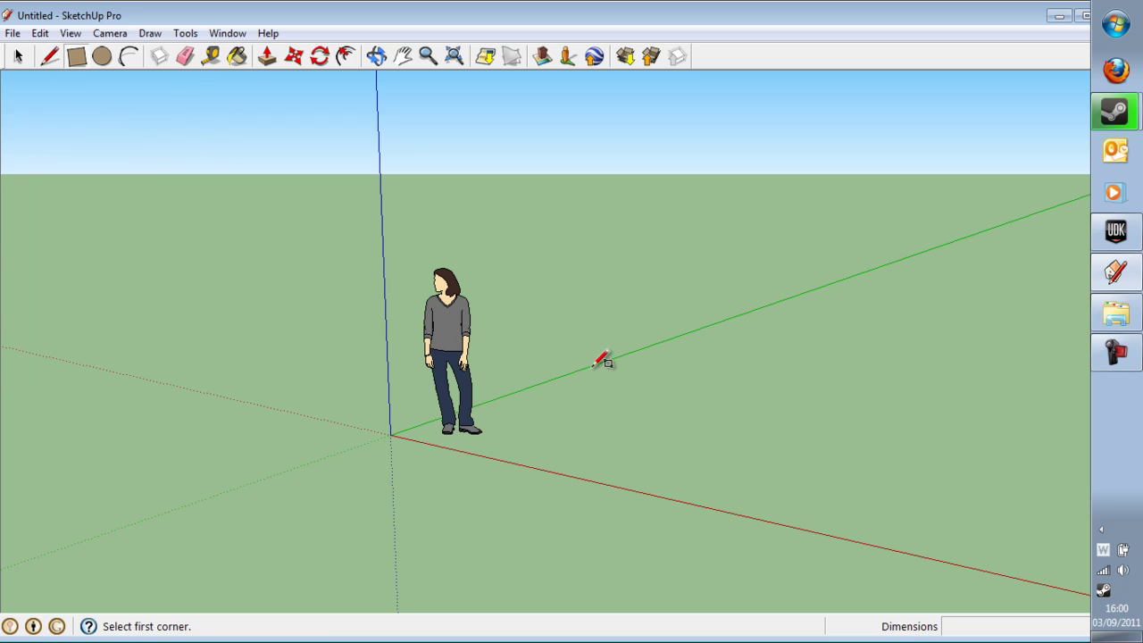
left_click(508, 434)
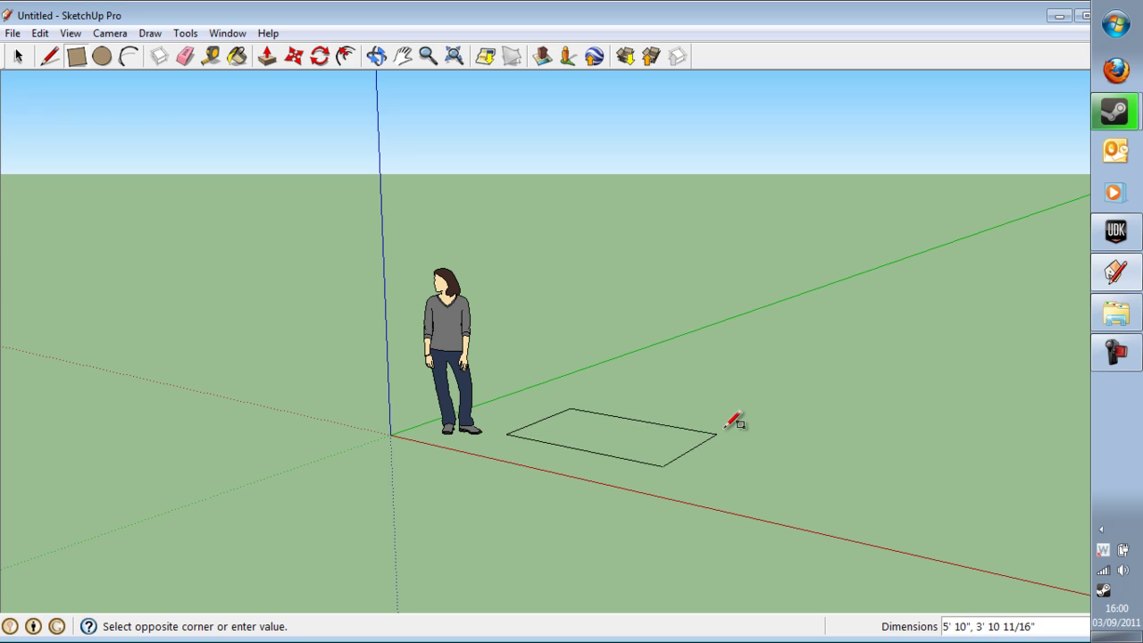
left_click(748, 400)
Push/Pull the ground rectangle upward into a solid box.
middle_click_drag(748, 401, 905, 490)
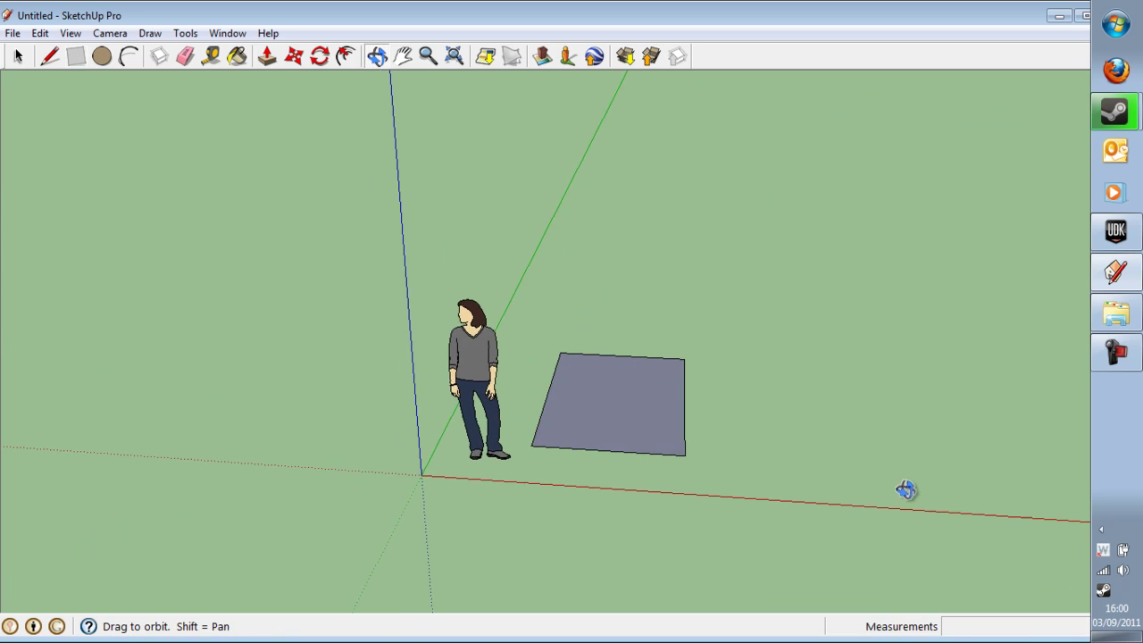
left_click(268, 57)
left_click_drag(645, 438, 534, 358)
Push/Pull the box's side faces until it is roughly a cube, moving the last face about 3' 9" inward.
middle_click_drag(732, 367, 583, 403)
left_click(672, 382)
left_click(679, 376)
middle_click_drag(681, 375, 487, 413)
left_click(695, 436)
left_click(563, 421)
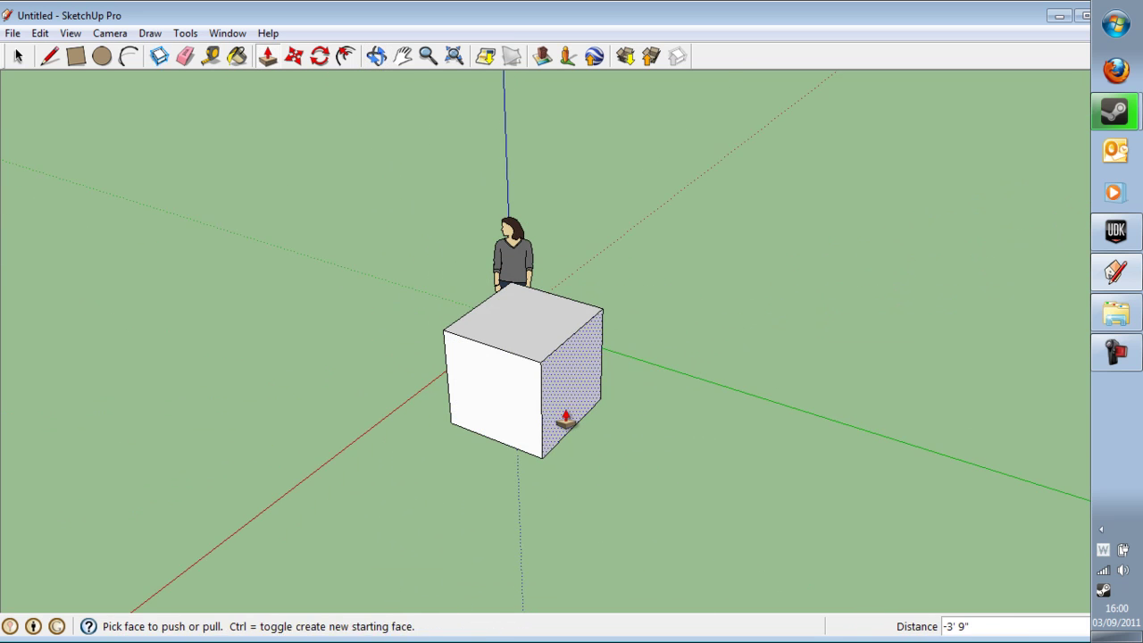
Delete the human figure next to the box.
middle_click_drag(563, 420, 446, 362)
left_click(17, 55)
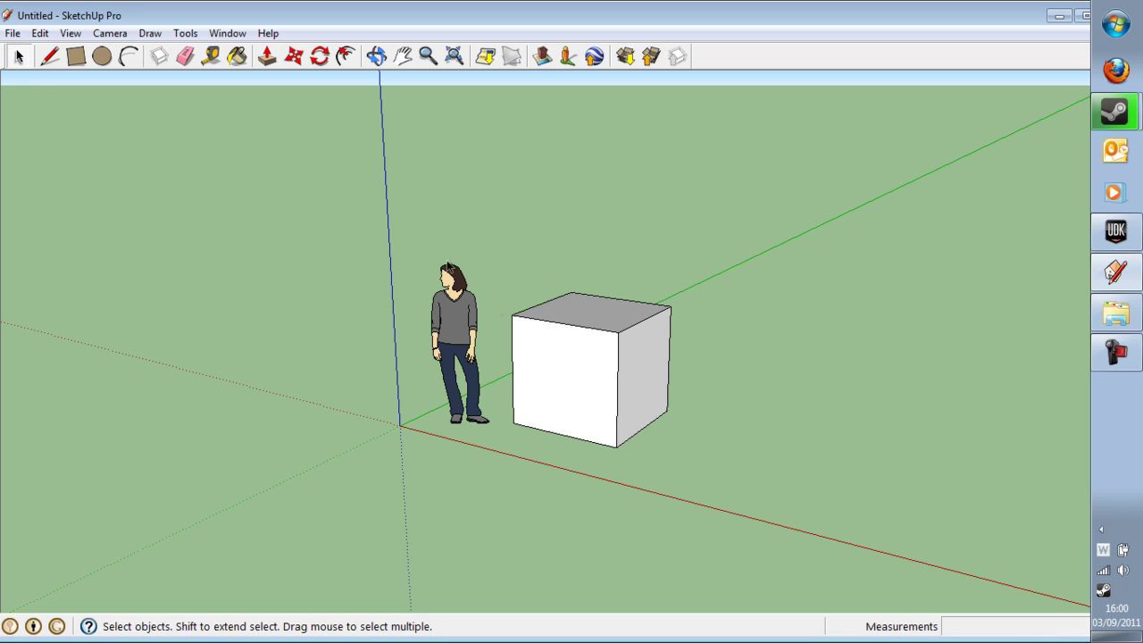
left_click_drag(360, 231, 494, 459)
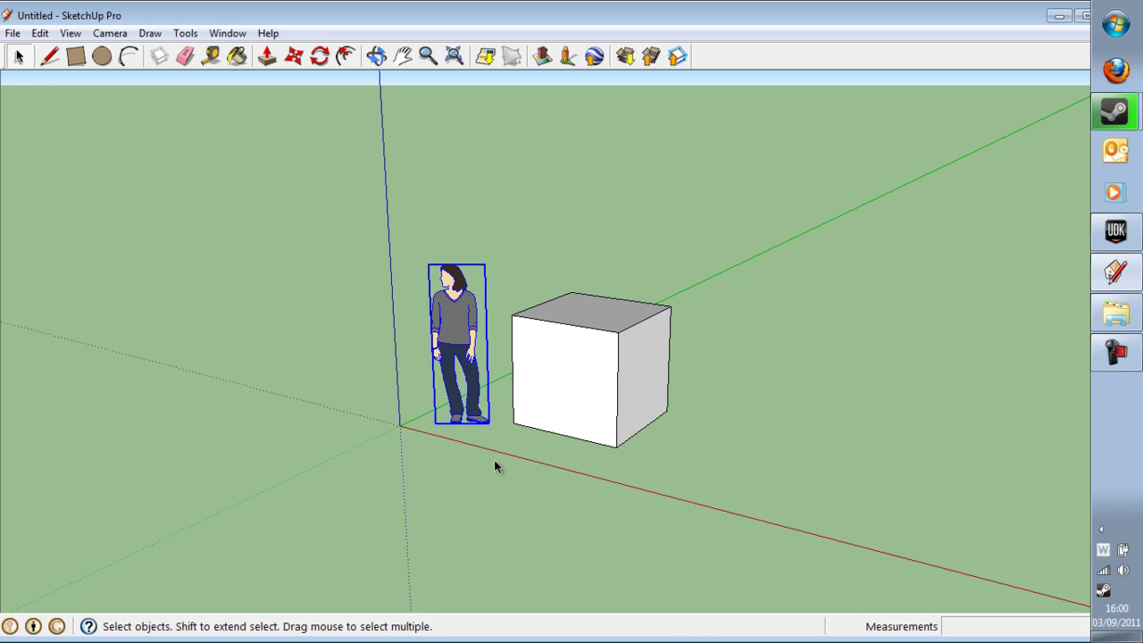
key("Delete")
Select the whole box and move it about 6' 8" onto the axes origin.
left_click_drag(408, 225, 847, 552)
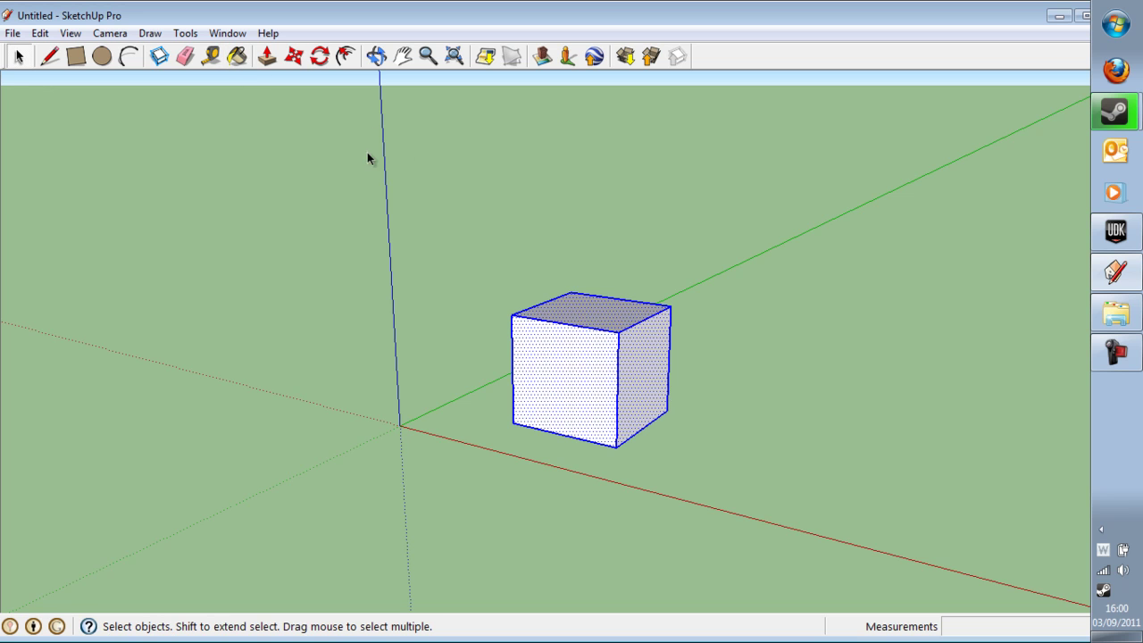
left_click_drag(415, 190, 746, 521)
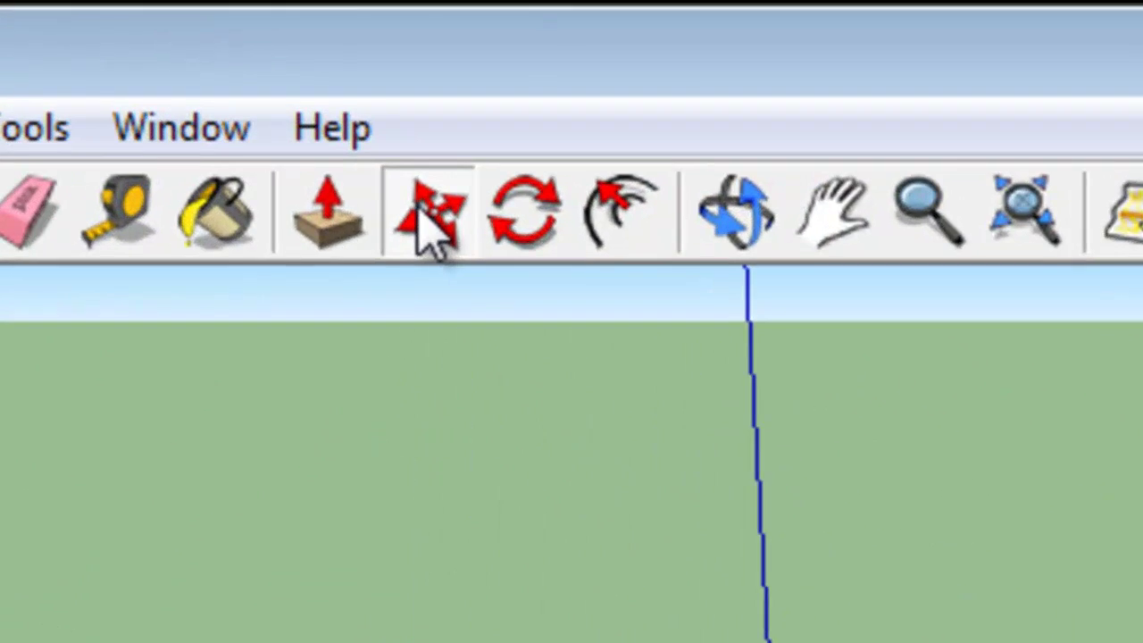
left_click(296, 57)
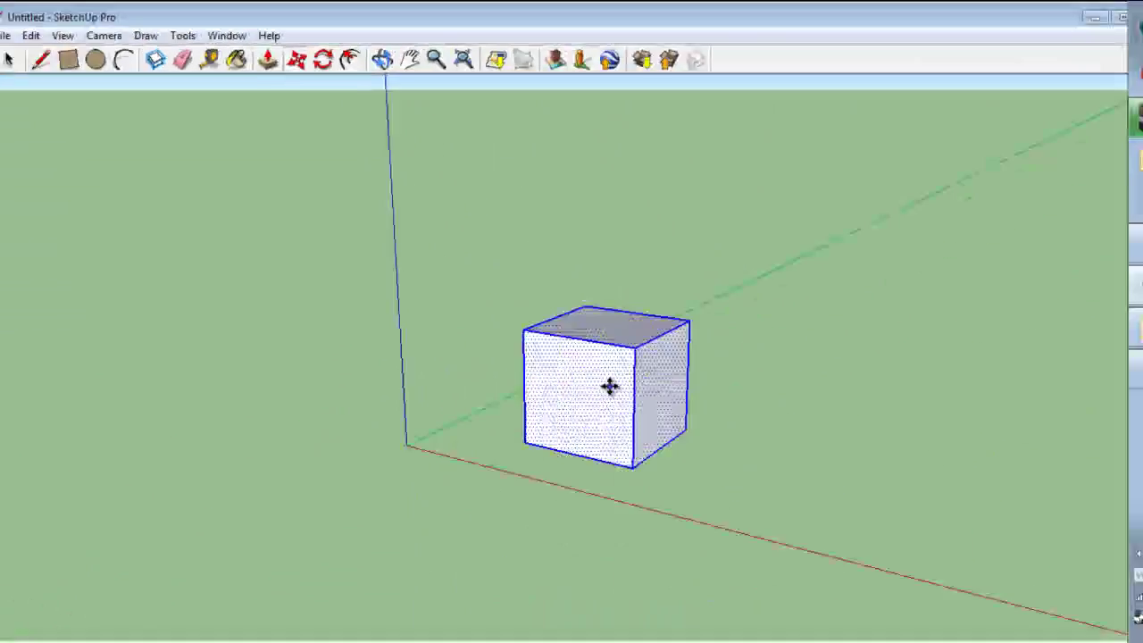
left_click(609, 386)
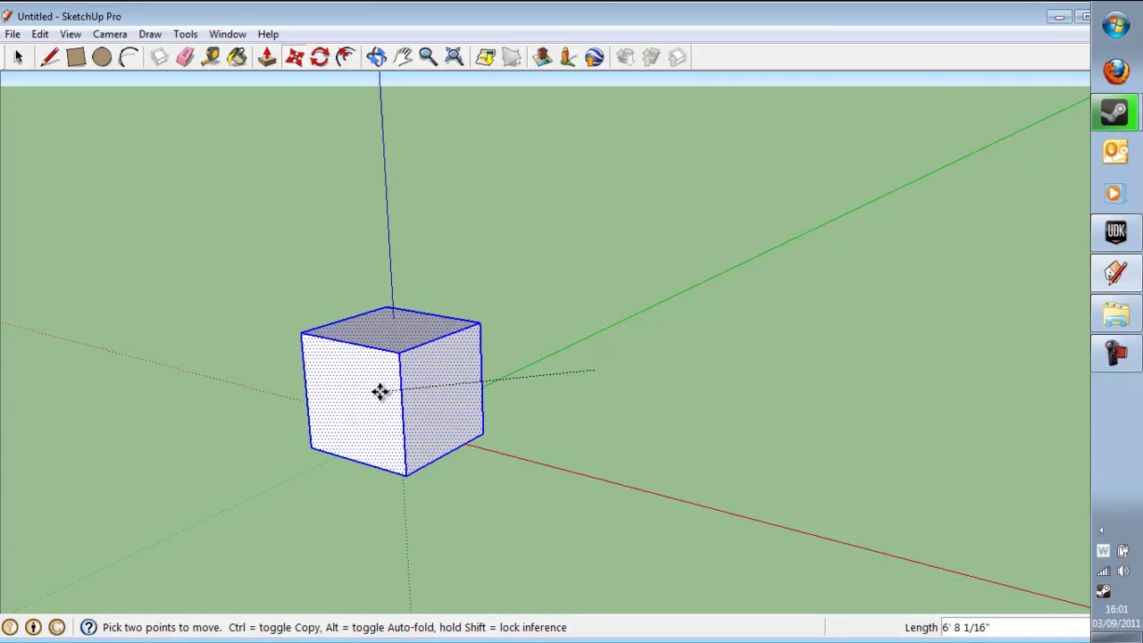
left_click(385, 389)
Move the box about 1' 5" more to centre it on the origin, and deselect it.
middle_click_drag(385, 389, 861, 461)
middle_click_drag(212, 378, 725, 521)
key("F8")
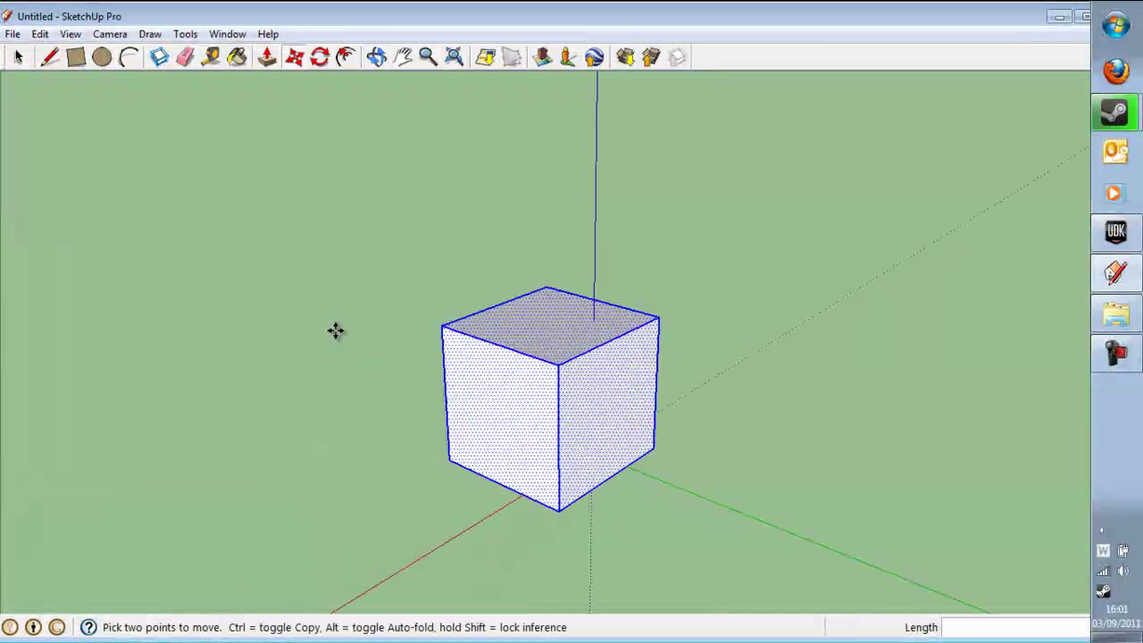
left_click(335, 330)
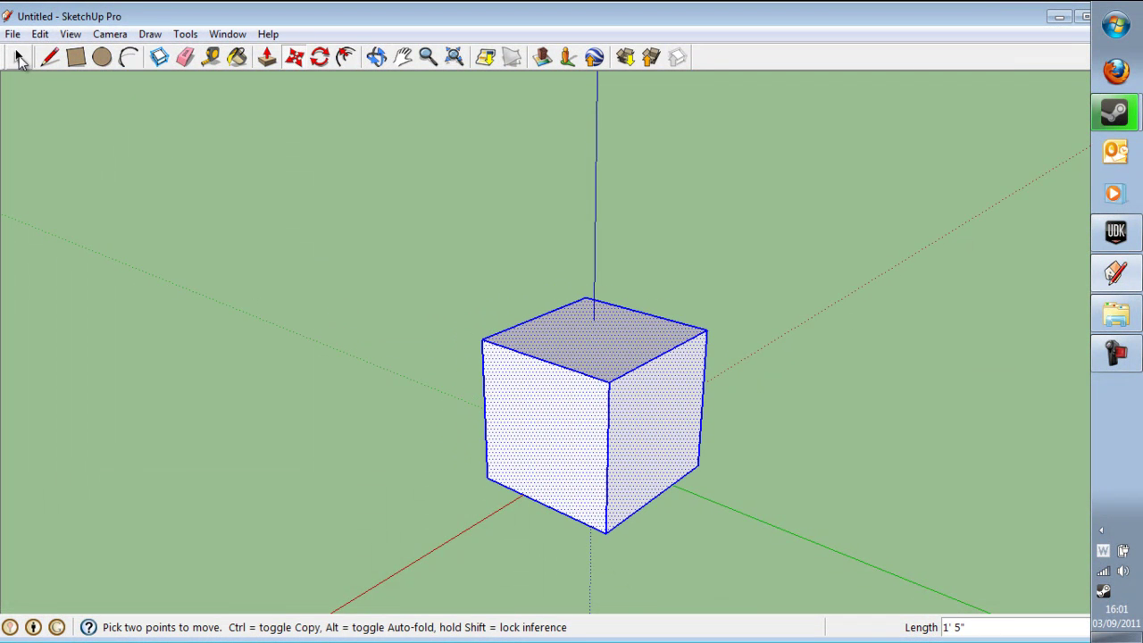
left_click(18, 57)
left_click(332, 247)
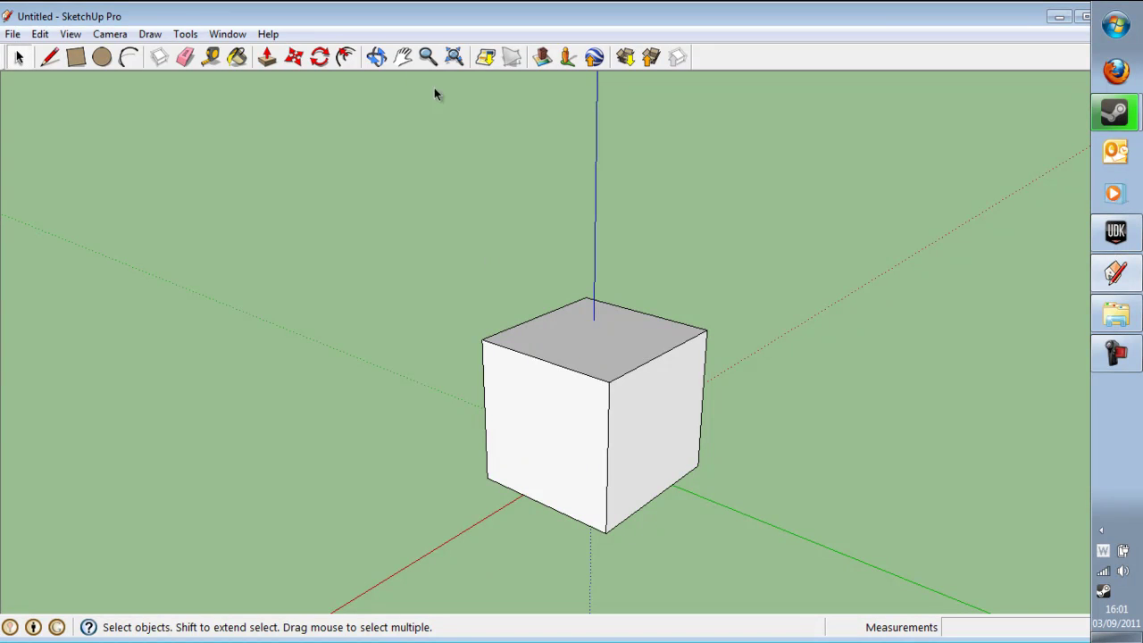
Paint the side faces of the box with the Brick_Antique material from Brick and Cladding.
left_click(237, 57)
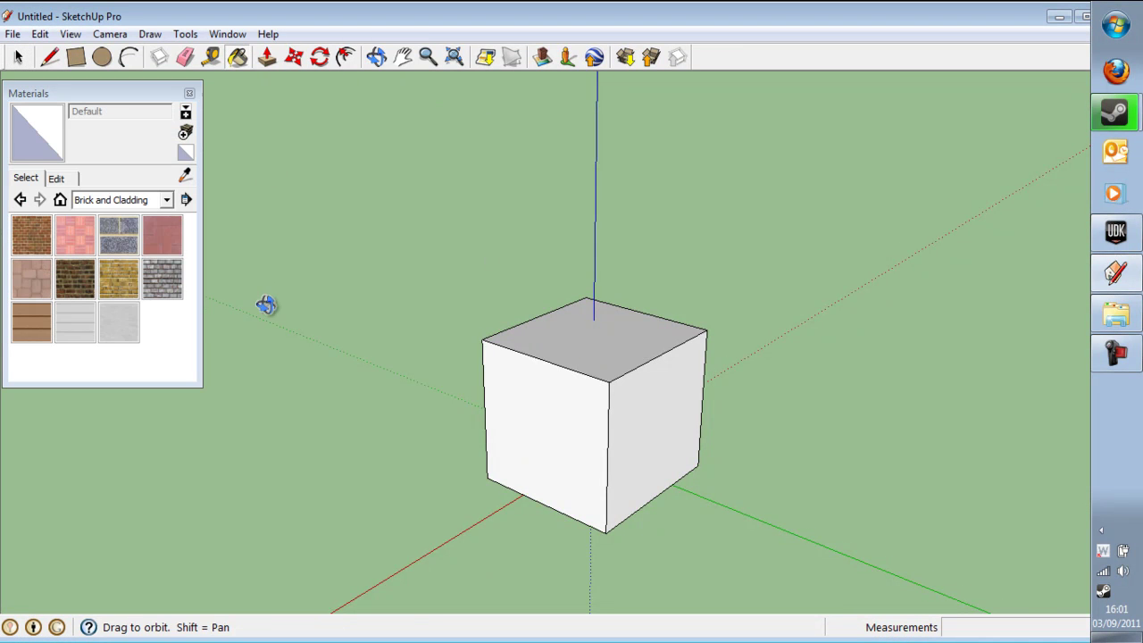
mouse_move(265, 307)
middle_mouse_down()
mouse_move(711, 268)
mouse_move(267, 352)
mouse_move(798, 331)
mouse_move(431, 411)
mouse_move(765, 402)
mouse_move(711, 408)
mouse_move(726, 393)
middle_mouse_up()
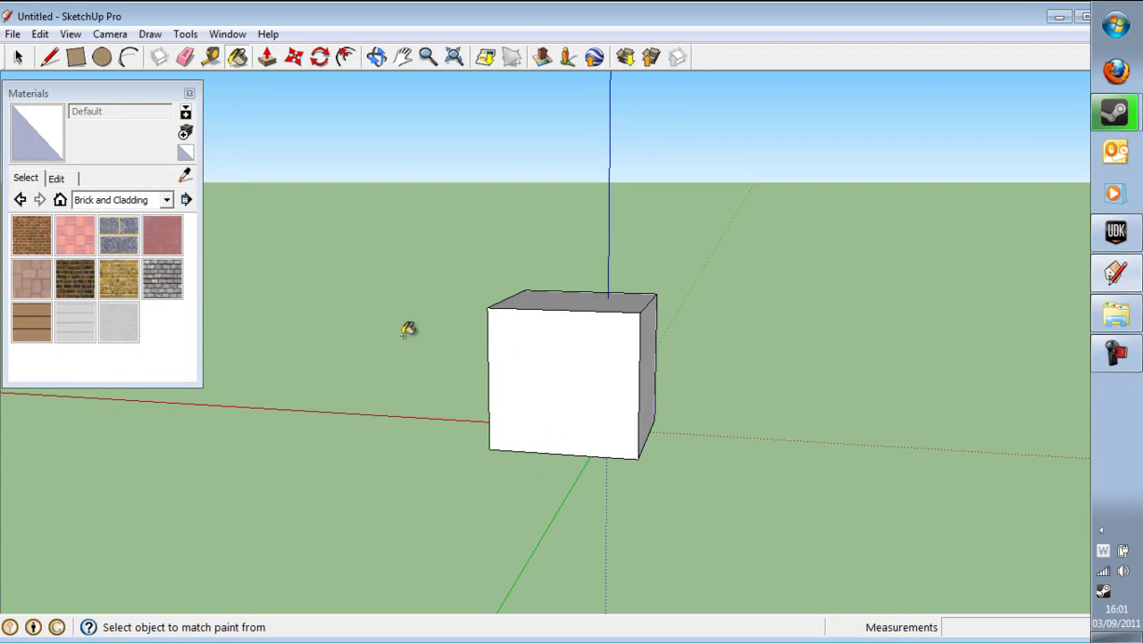
mouse_move(349, 334)
middle_mouse_down()
mouse_move(461, 474)
mouse_move(642, 553)
middle_mouse_up()
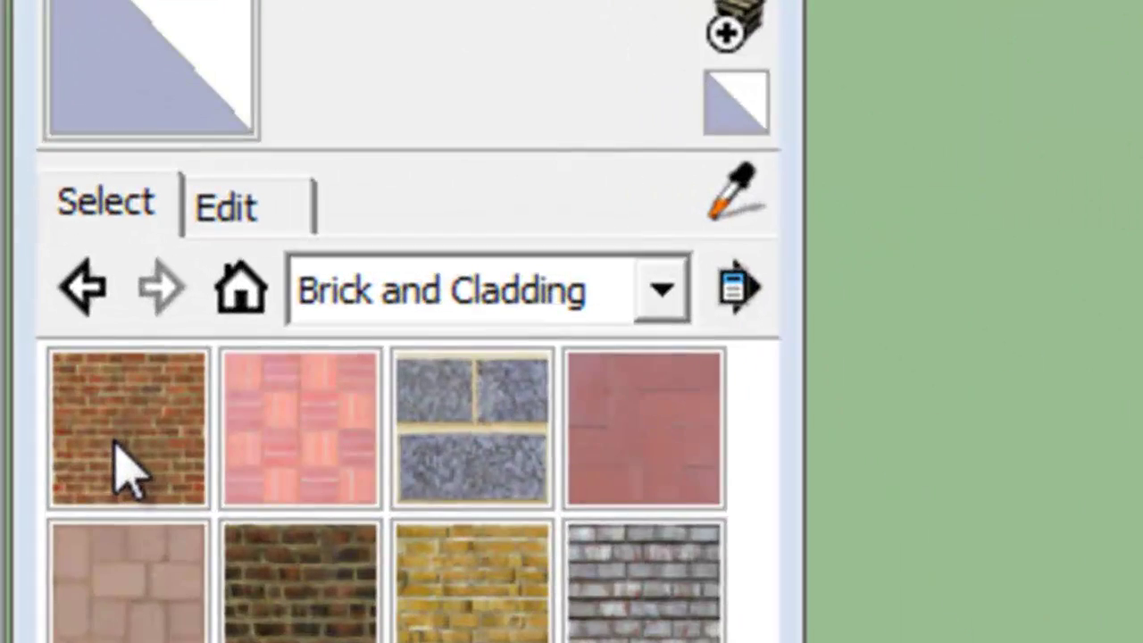
left_click(29, 243)
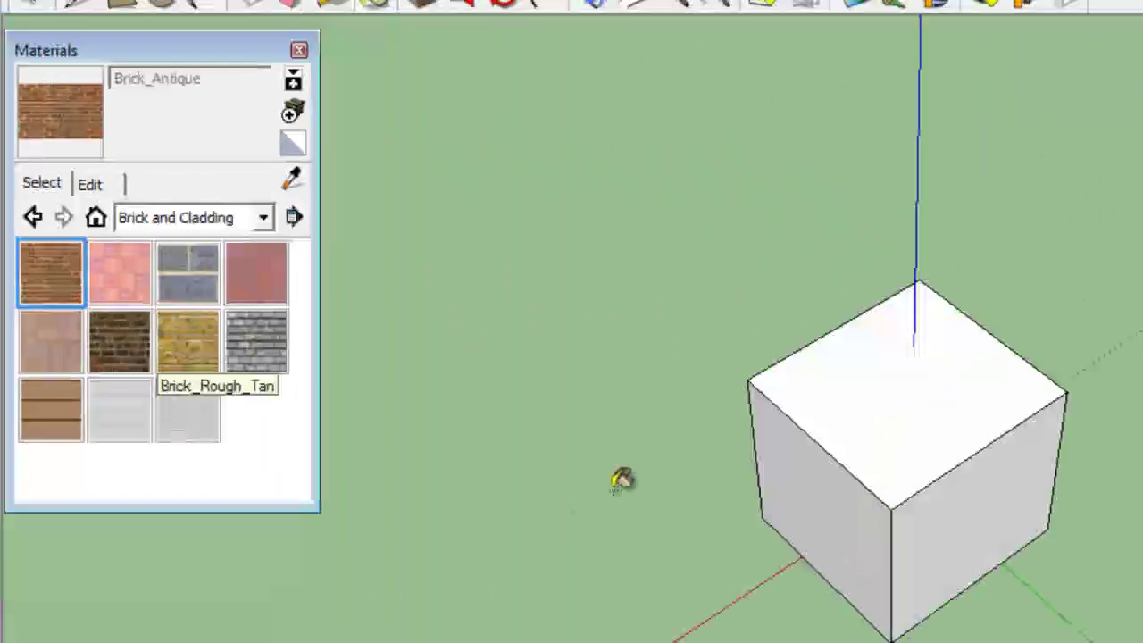
mouse_move(614, 488)
middle_mouse_down()
mouse_move(434, 269)
mouse_move(374, 500)
mouse_move(206, 493)
middle_mouse_up()
left_click(1005, 485)
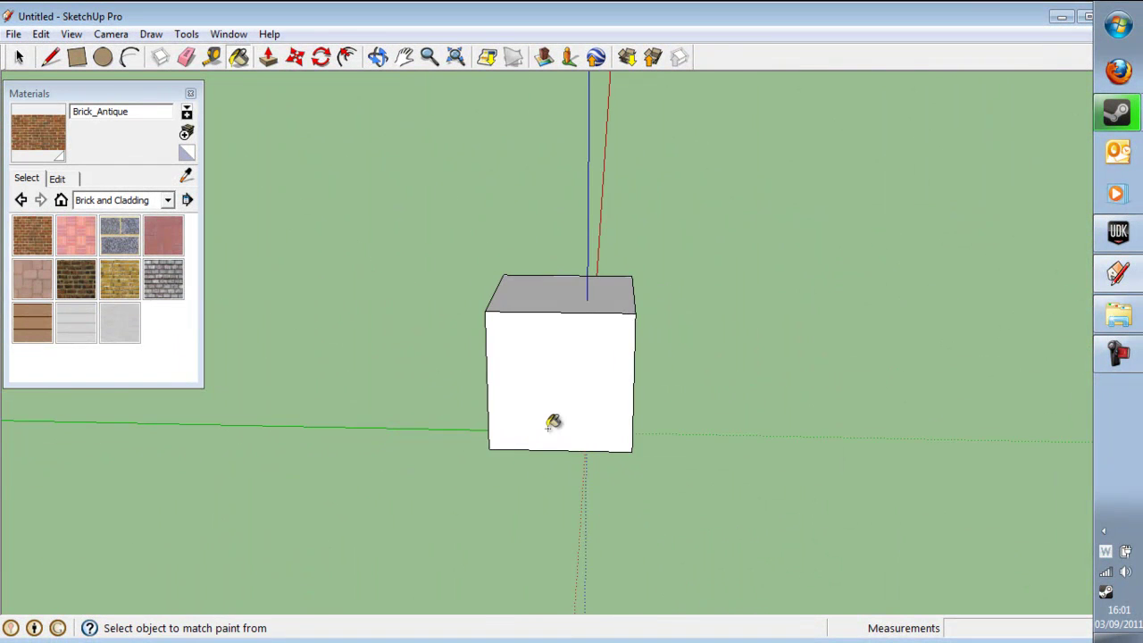
left_click(552, 421)
middle_click_drag(681, 420, 446, 401)
left_click(542, 381)
middle_click_drag(706, 377, 265, 396)
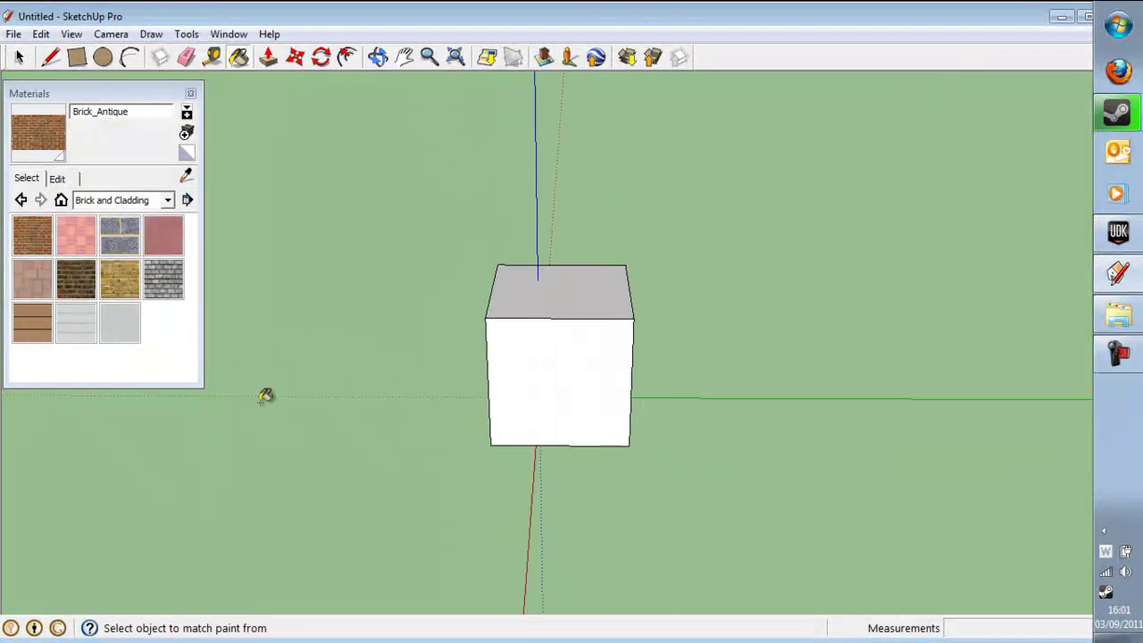
left_click(496, 407)
Paint the top face of the box with the Brick_Basket_Two material and close the Materials window.
left_click(75, 241)
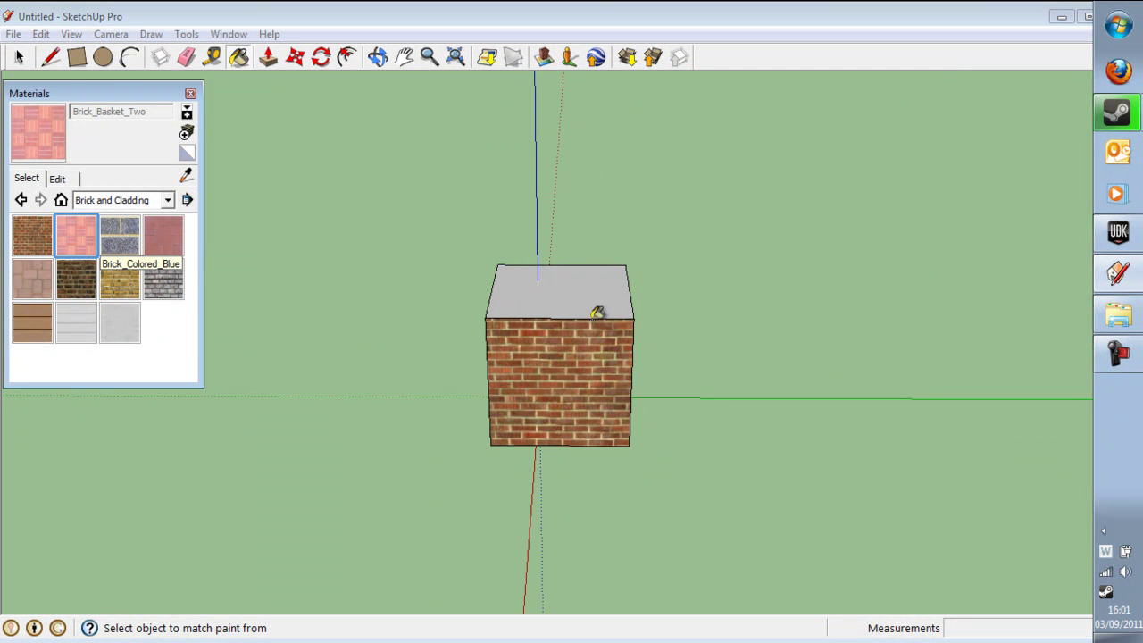
left_click(568, 287)
mouse_move(600, 443)
middle_mouse_down()
mouse_move(663, 280)
mouse_move(587, 341)
mouse_move(735, 390)
mouse_move(640, 413)
mouse_move(894, 410)
mouse_move(541, 500)
middle_mouse_up()
left_click(589, 384)
left_click(191, 93)
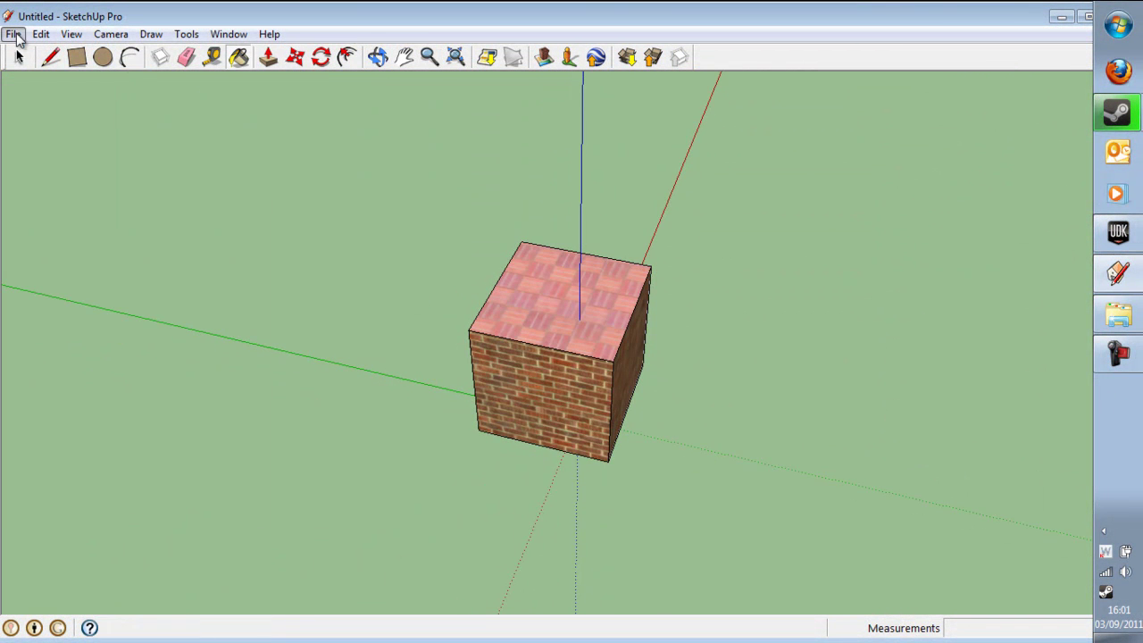
Save the model as boxtutorial in the 3DModelsUDK folder.
left_click(13, 34)
left_click(72, 123)
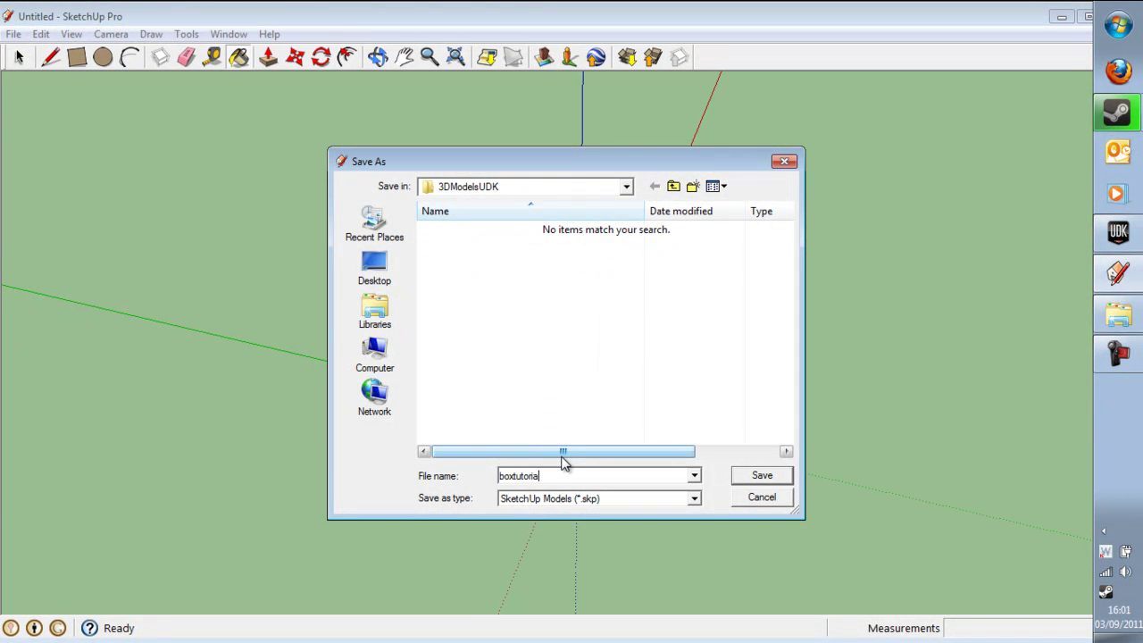
key("Return")
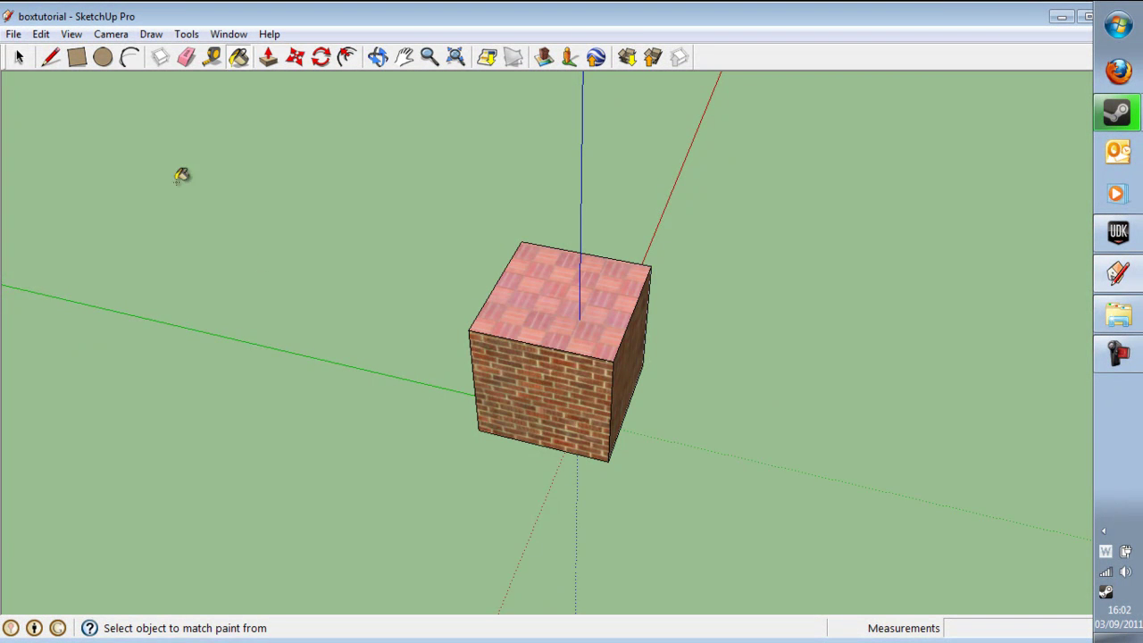
Start a 3D model export to FBX and turn off Export texture maps in its options, keeping Model Units.
left_click(14, 34)
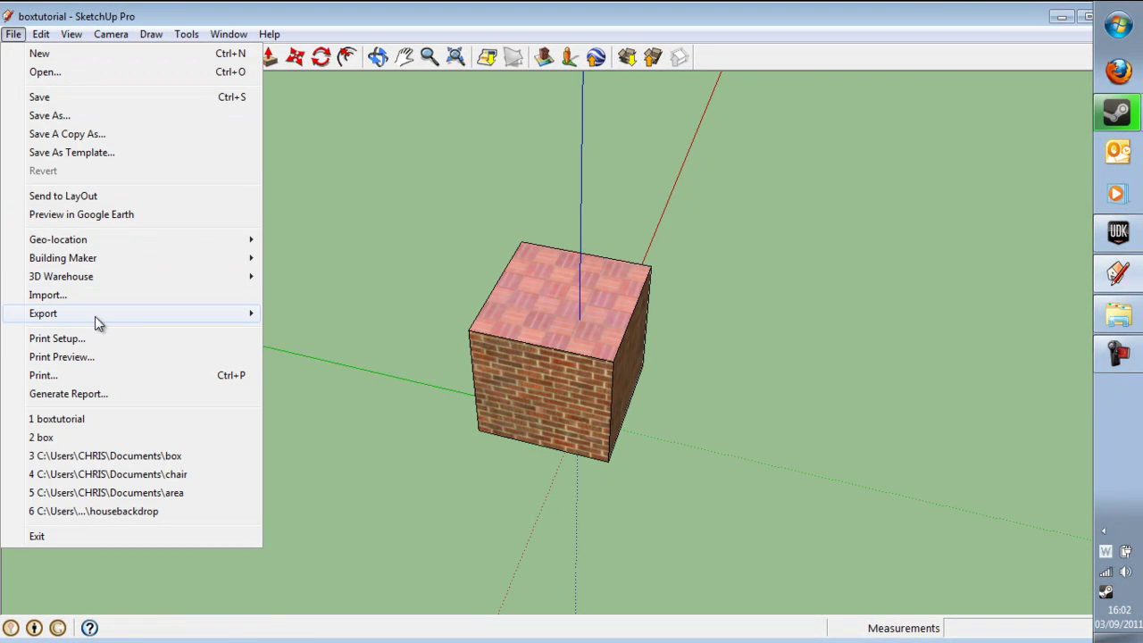
mouse_move(95, 316)
left_click(285, 312)
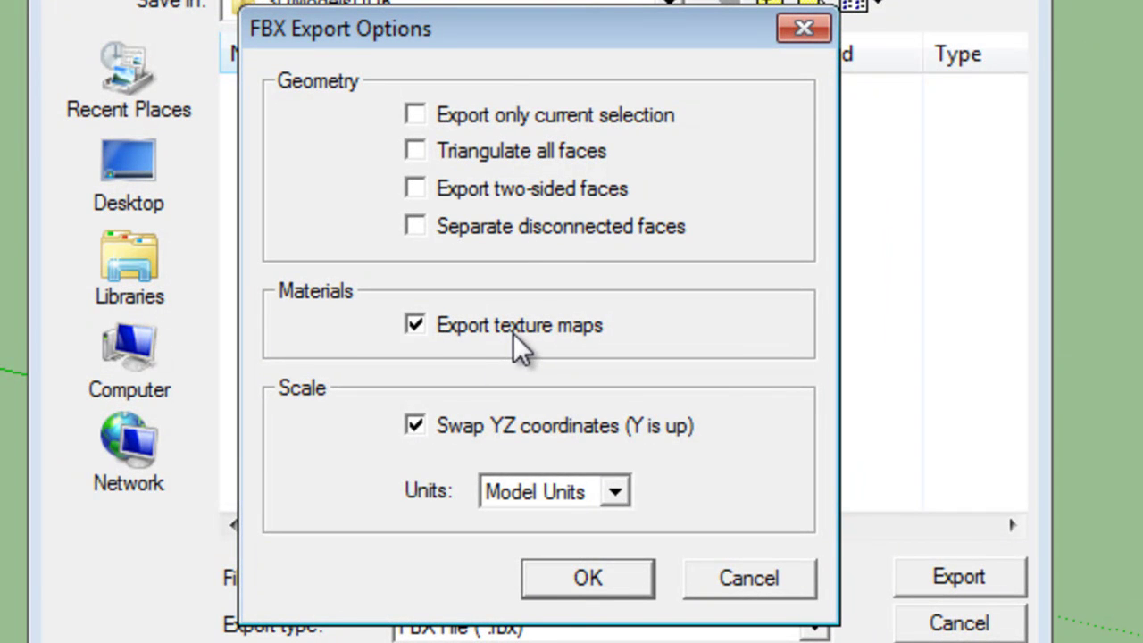
left_click(512, 332)
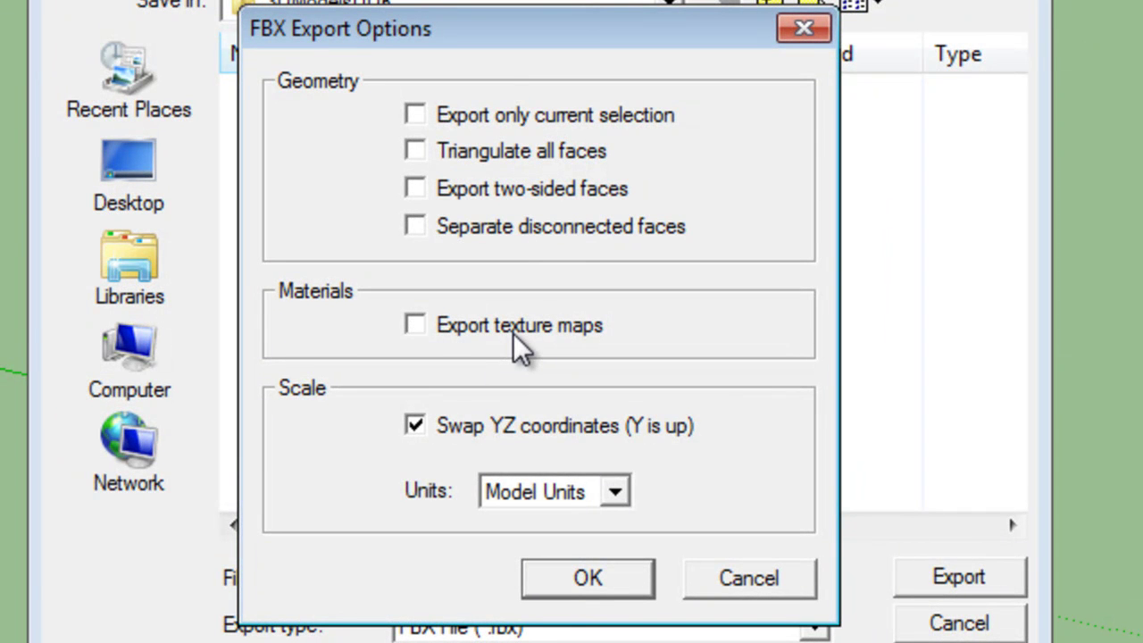
left_click(531, 500)
left_click(558, 530)
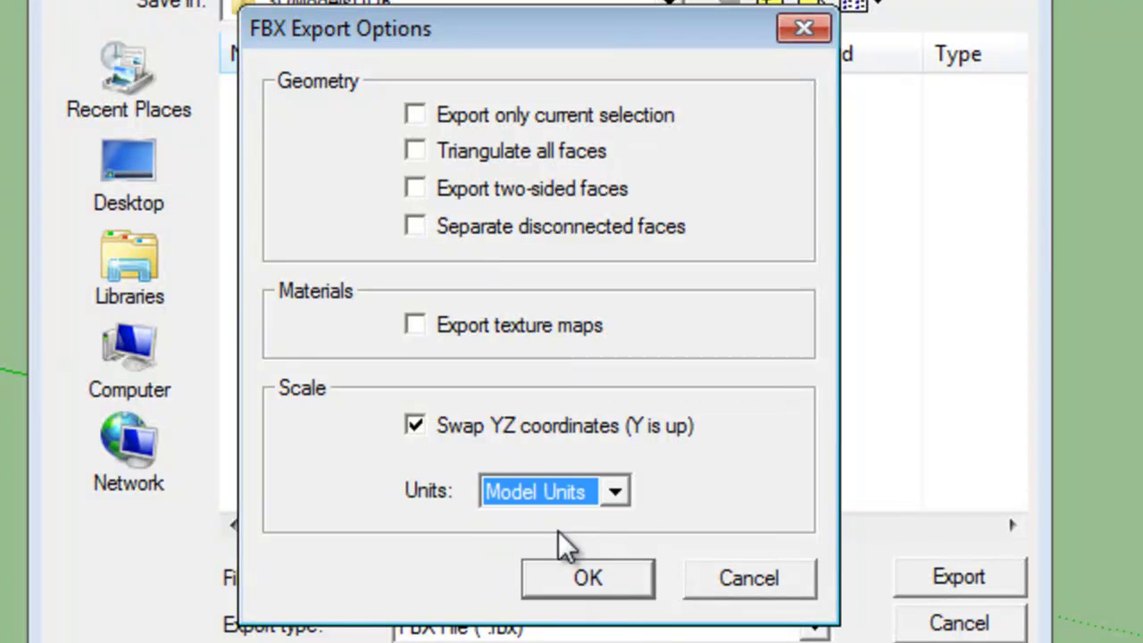
left_click(589, 579)
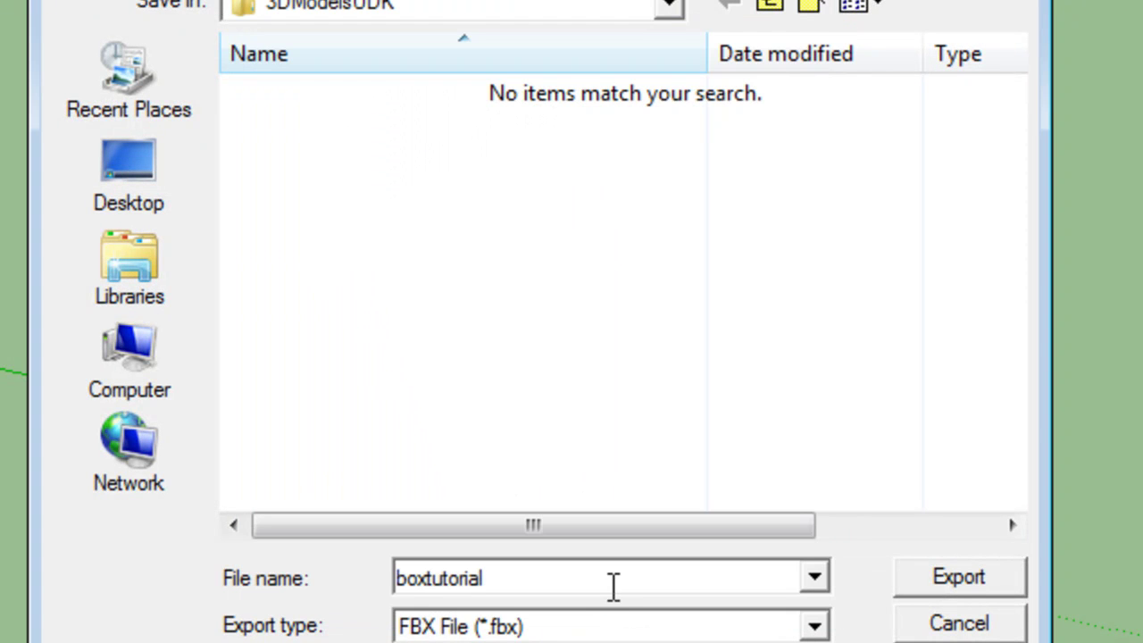
Export the model as the FBX file boxtutorial into 3DModelsUDK and dismiss the export results.
left_click(1005, 578)
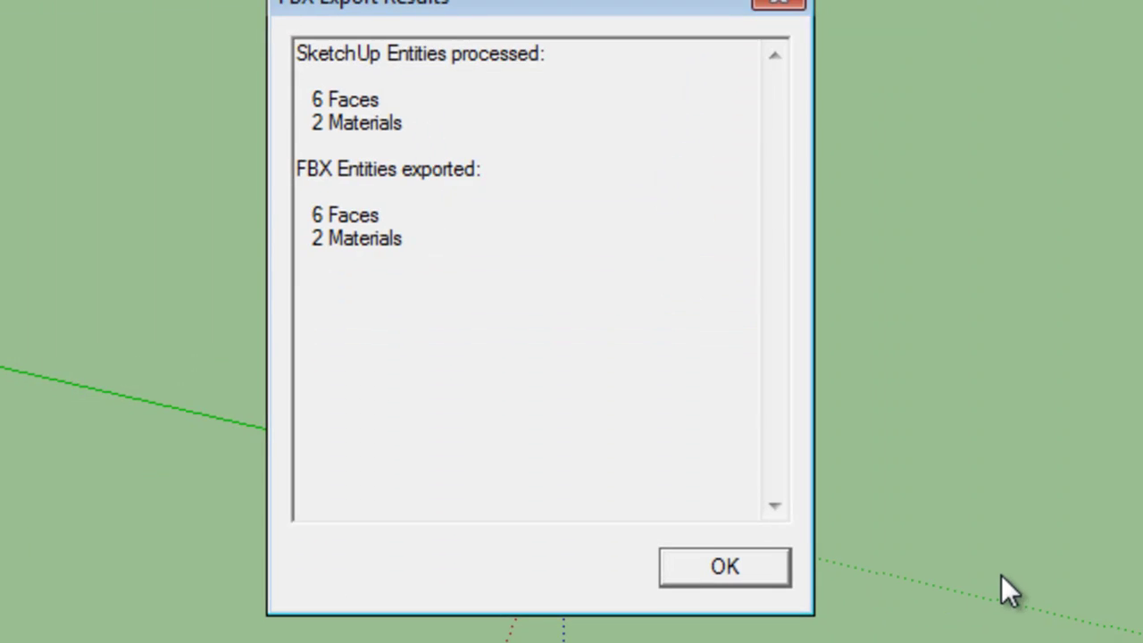
left_click_drag(571, 244, 0, 0)
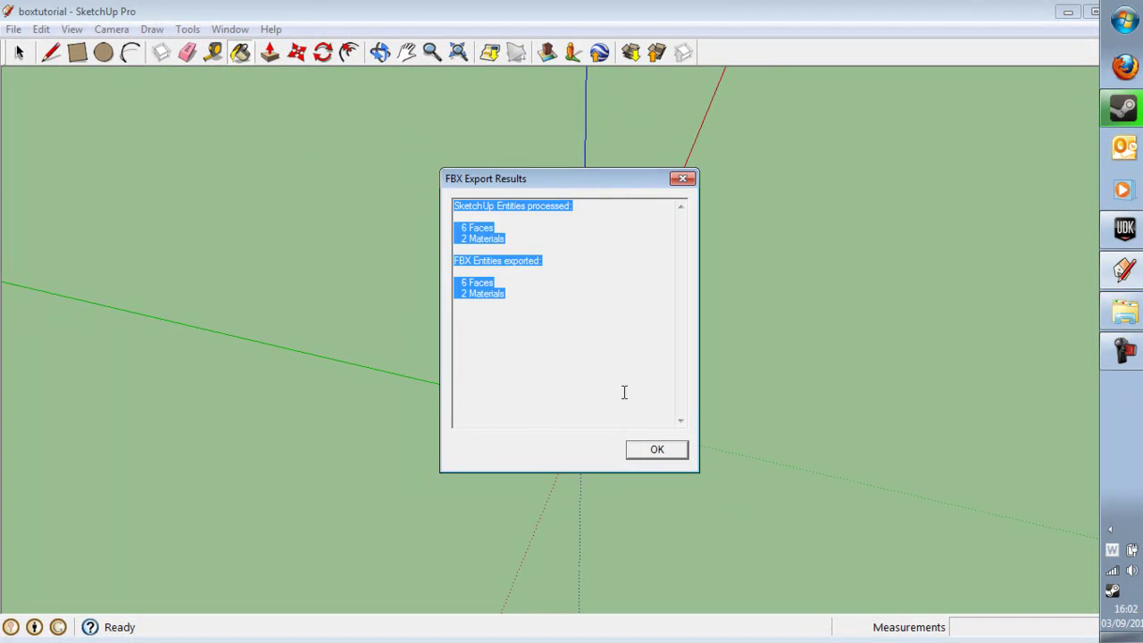
left_click(624, 392)
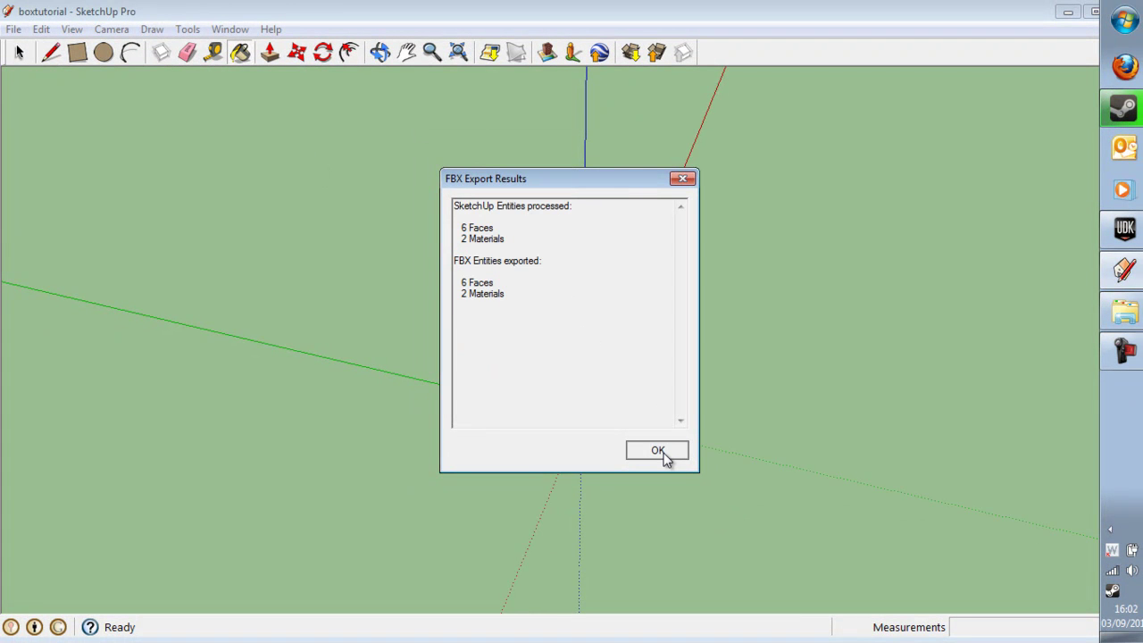
left_click(662, 452)
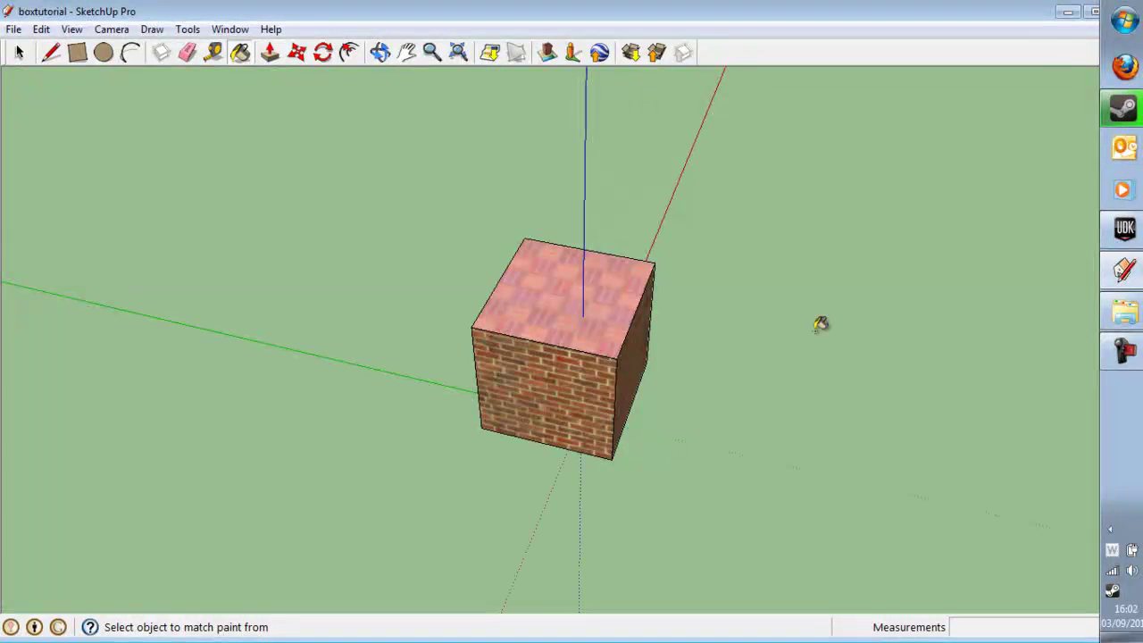
Switch to the Content Browser of the Unreal Development Kit.
left_click(1124, 229)
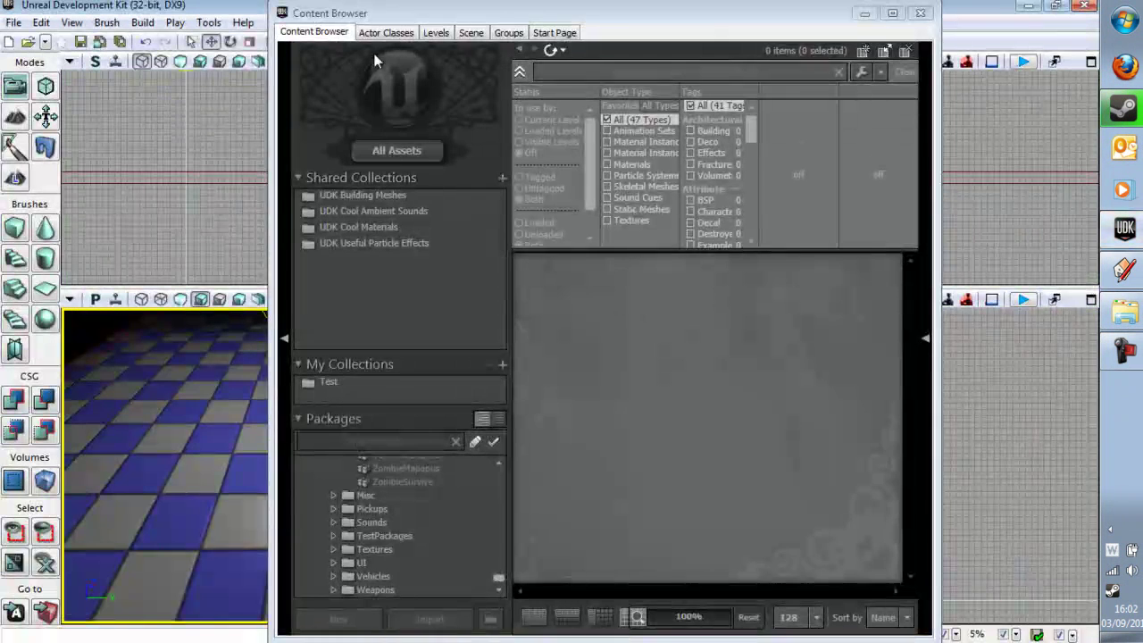
Look over the level's checkered floor and point light in the perspective viewport.
left_click_drag(367, 13, 622, 30)
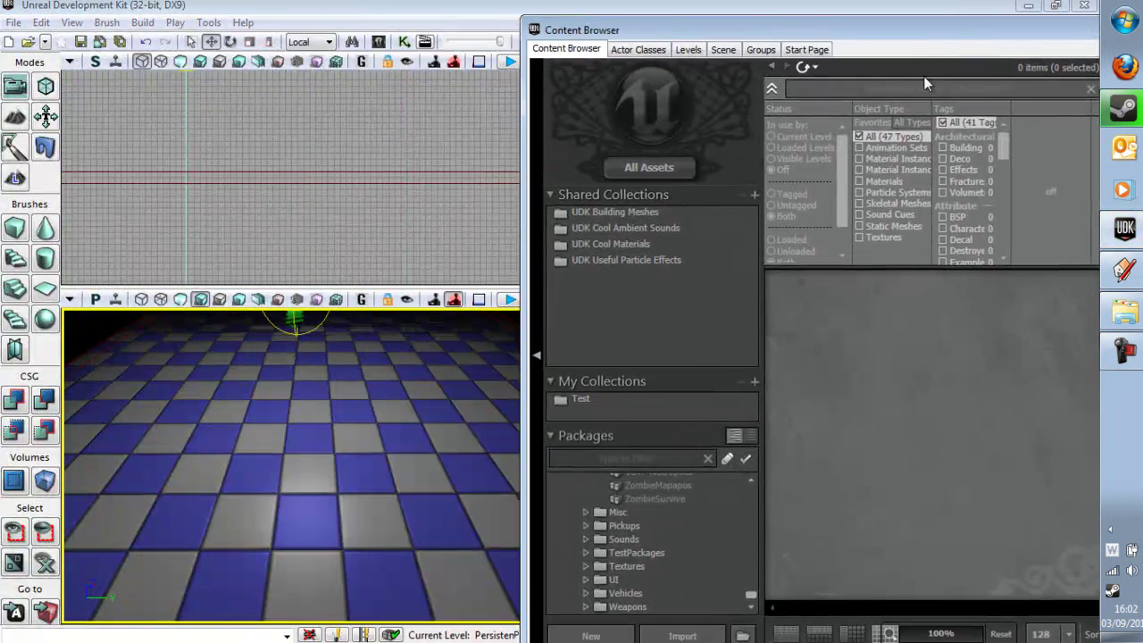
double_click(537, 32)
right_click_drag(411, 455, 271, 407)
scroll(422, 417, "down", 8)
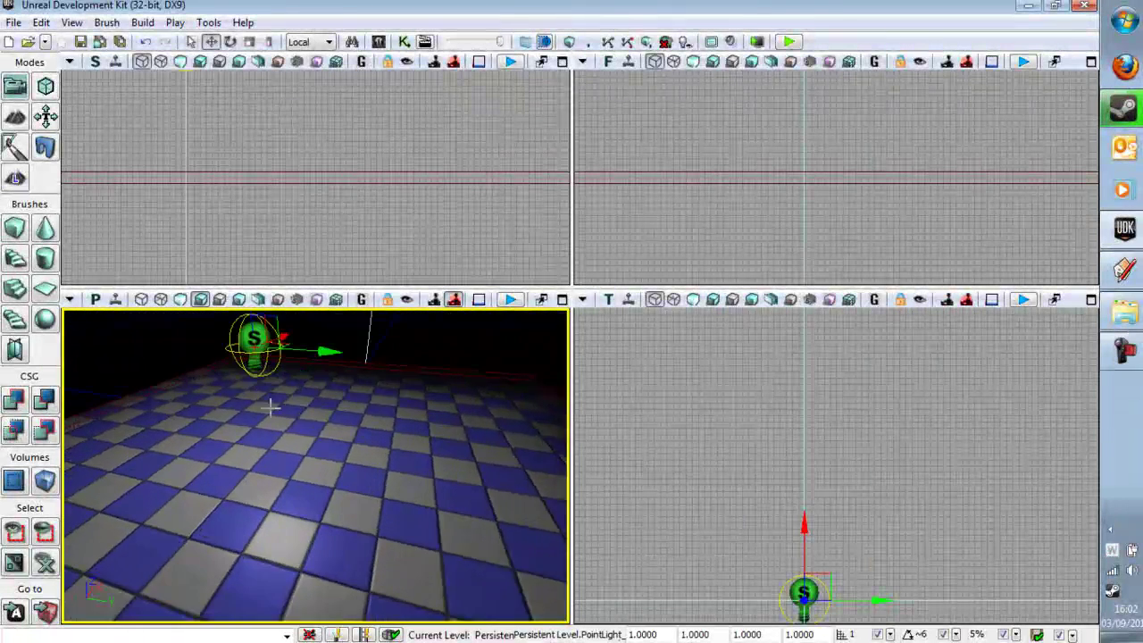
scroll(241, 406, "down", 8)
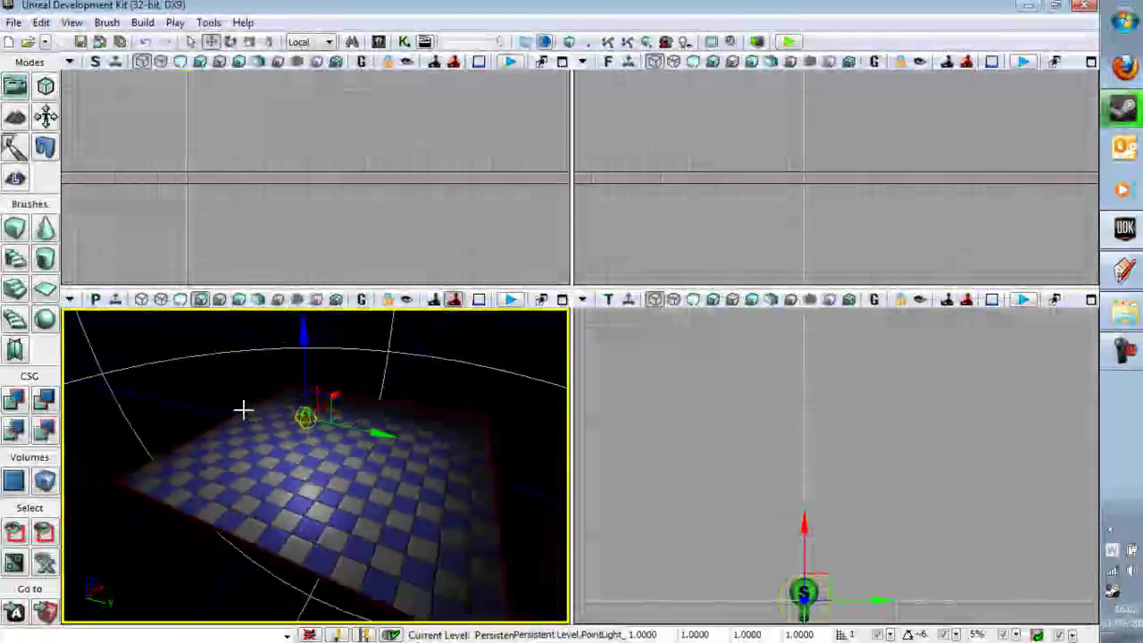
scroll(243, 409, "up", 6)
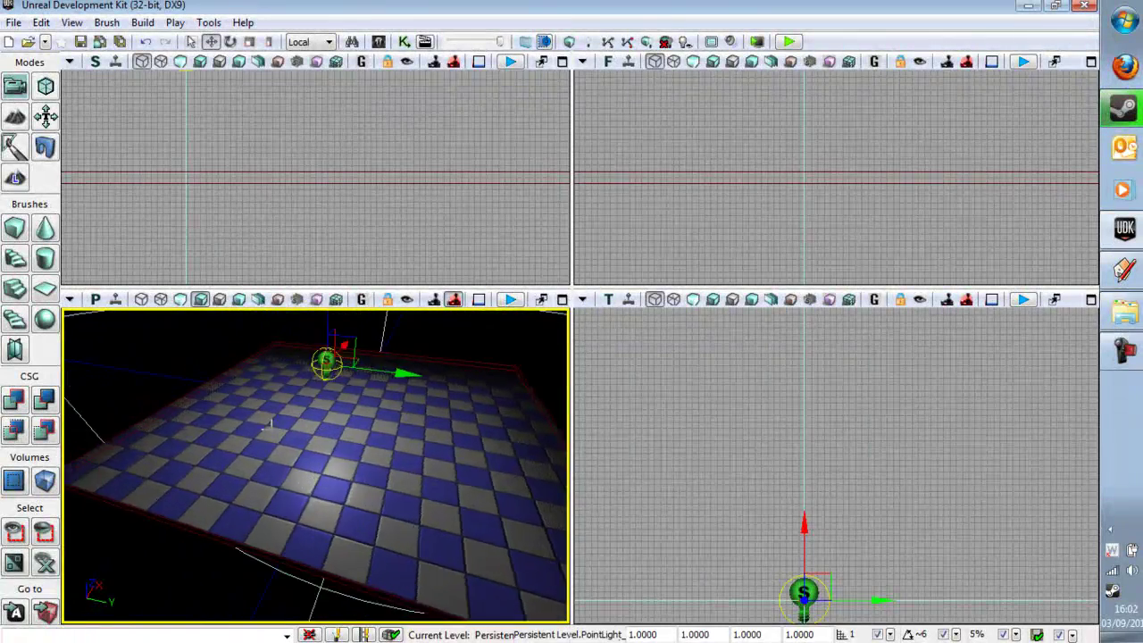
right_click_drag(272, 422, 389, 424)
scroll(500, 411, "down", 5)
scroll(499, 411, "up", 4)
Reopen the Content Browser and choose the FBX file boxtutorial from the 3DModelsUDK folder for import.
left_click(72, 23)
mouse_move(98, 41)
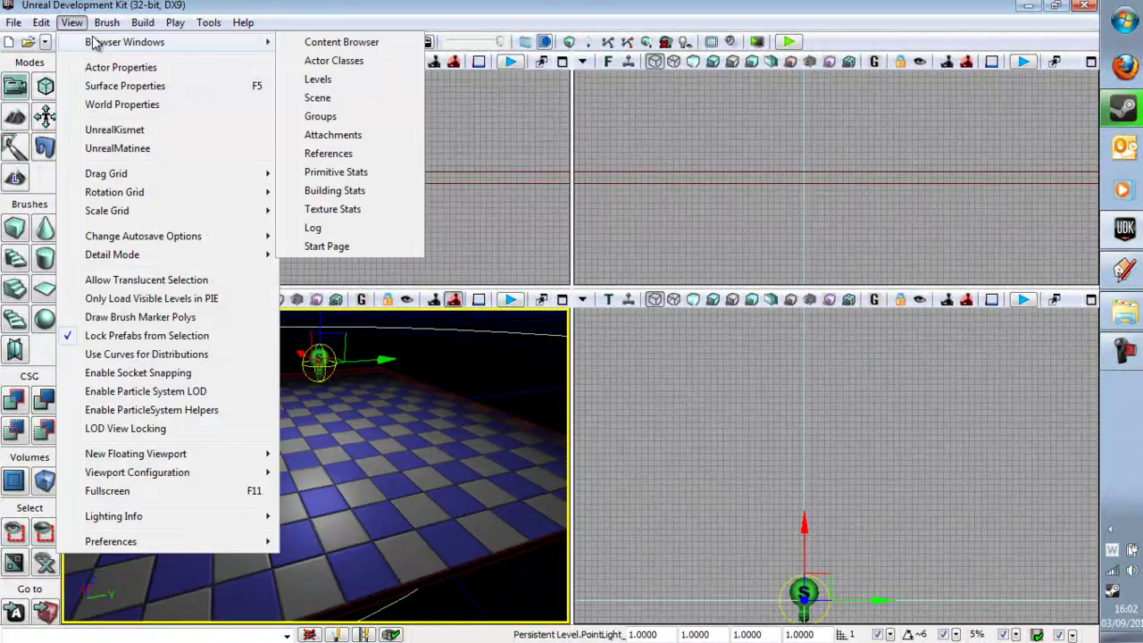
left_click(331, 45)
left_click_drag(750, 34, 598, 42)
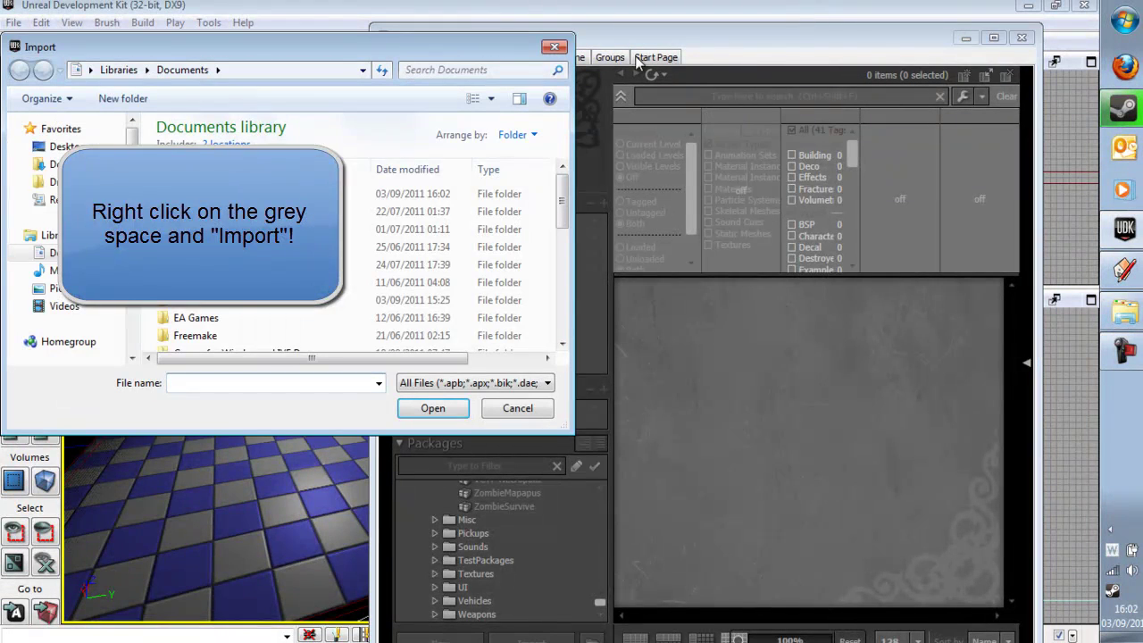
double_click(304, 194)
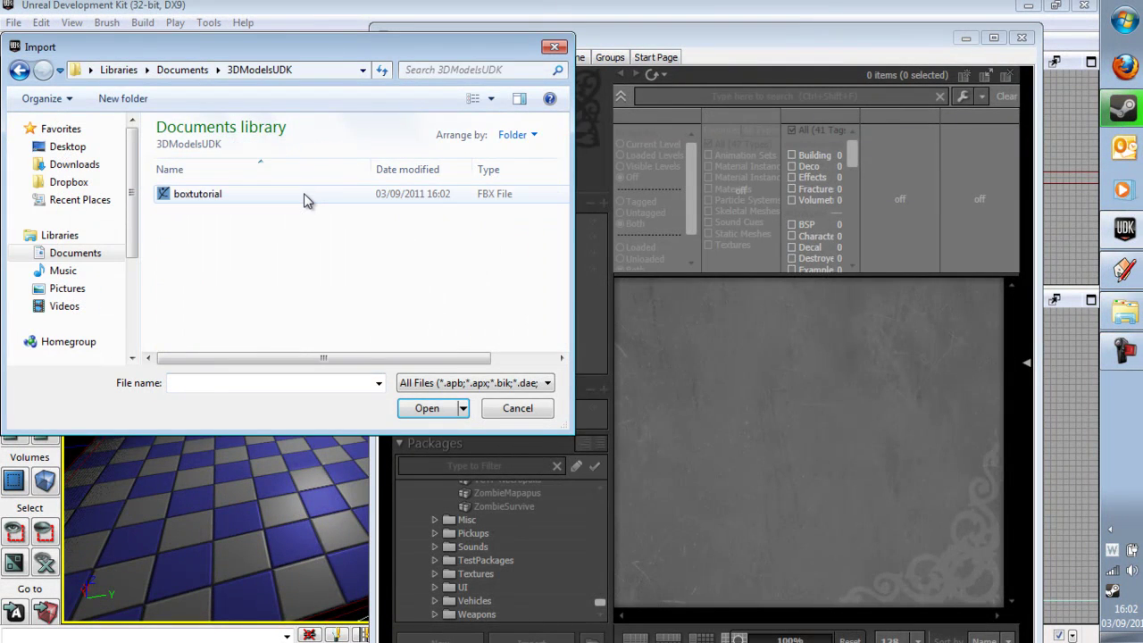
double_click(303, 195)
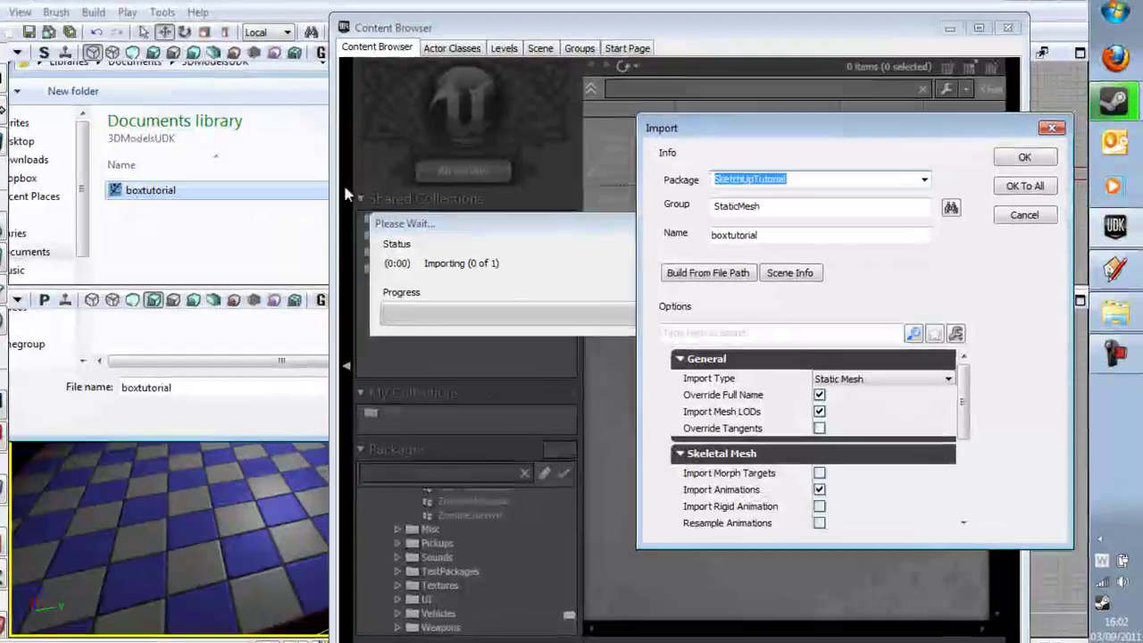
Name the imported asset Deco_Box_01, keeping the package SketchUpTutorial and the group StaticMesh.
left_click(801, 179)
left_click_drag(801, 180, 679, 157)
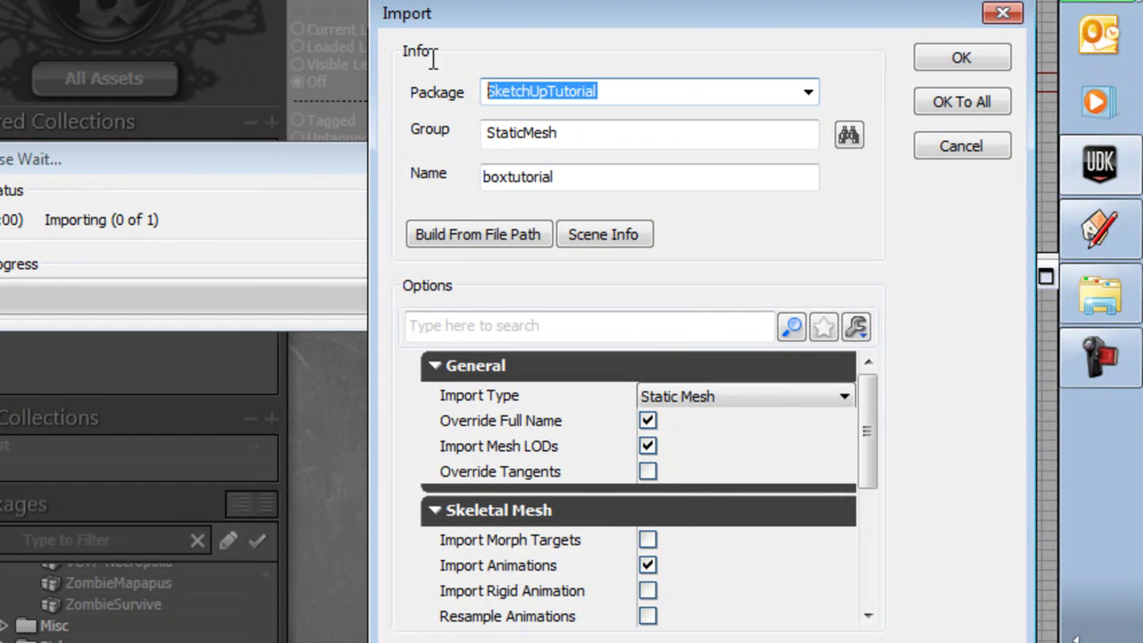
left_click(628, 90)
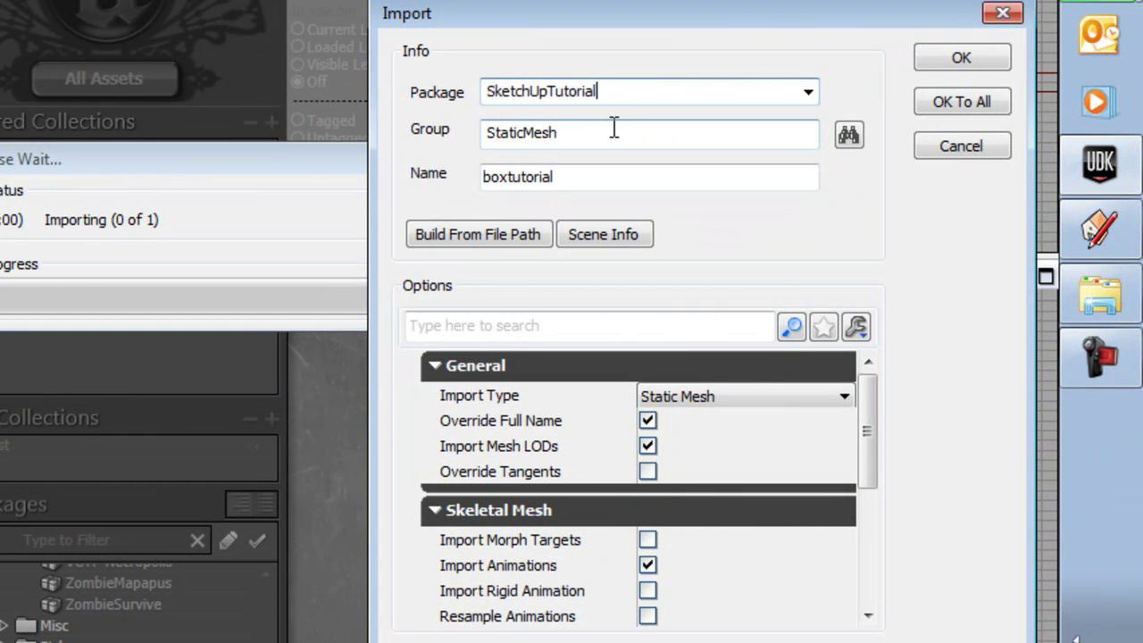
left_click_drag(610, 137, 452, 133)
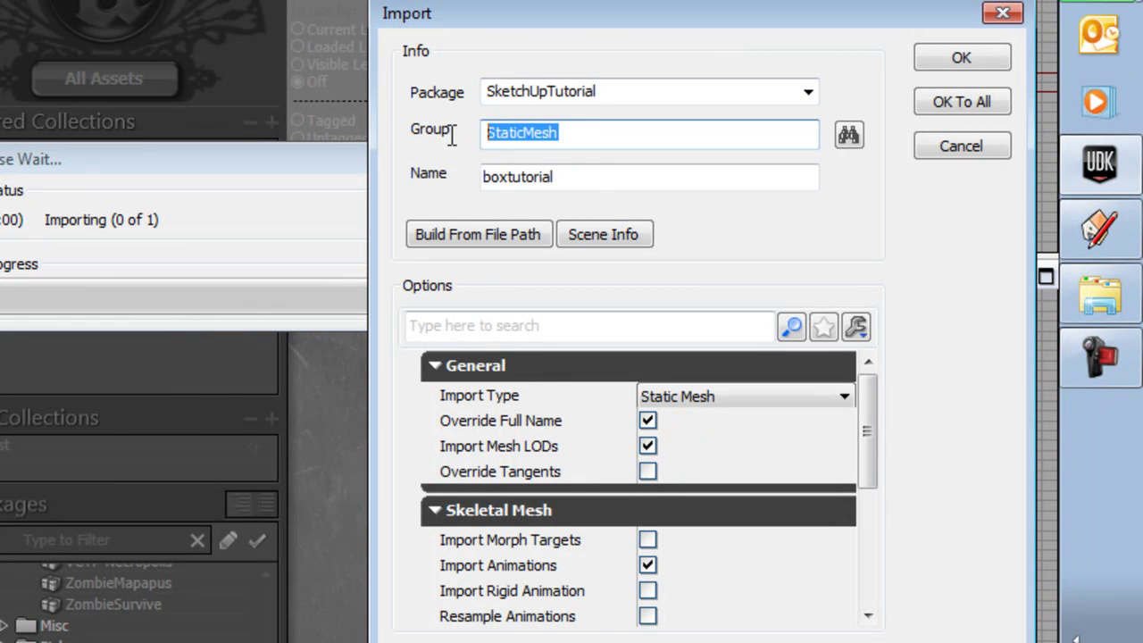
left_click(594, 132)
left_click_drag(594, 179, 480, 179)
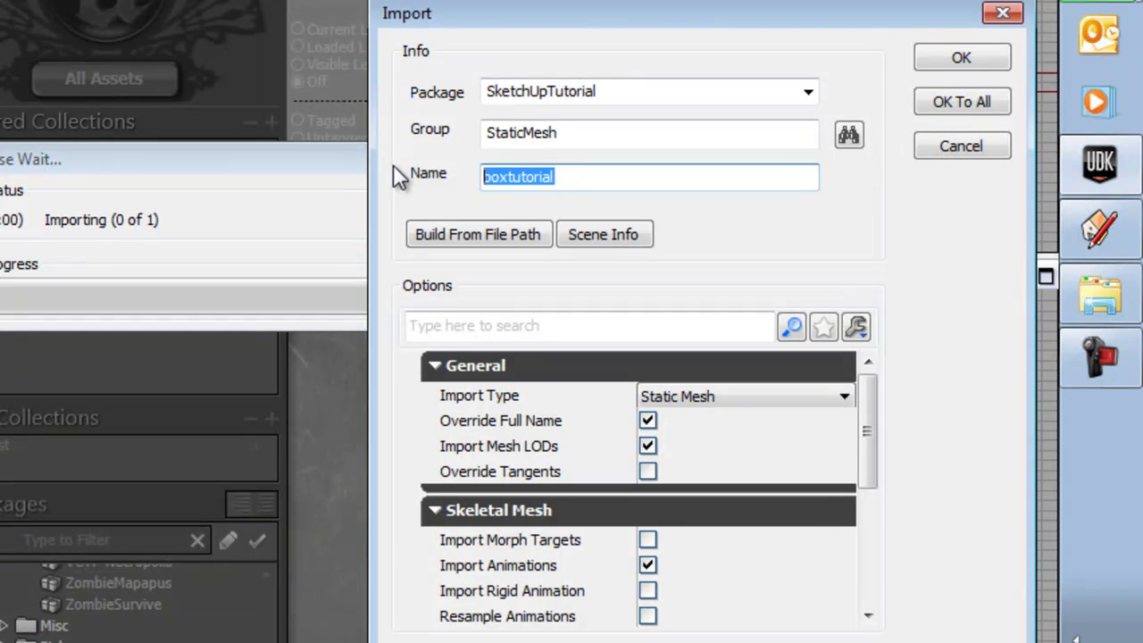
type("Deco_B")
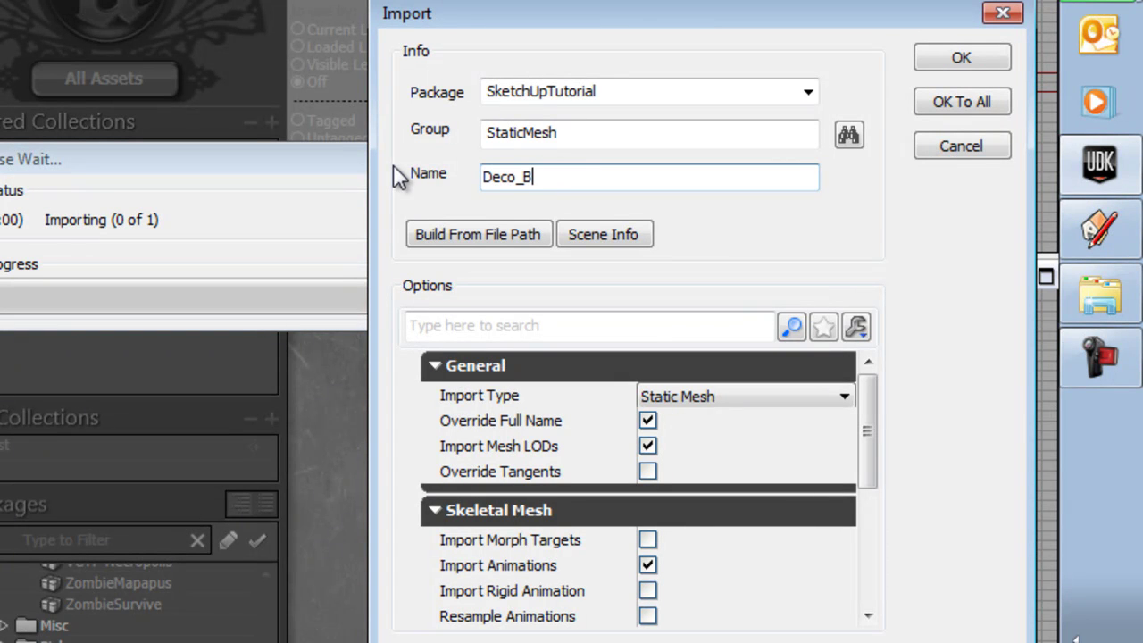
type("ox_01")
Review the Skeletal Mesh, Static Mesh and Materials import options, run the import and dismiss the message.
left_click_drag(868, 467, 870, 494)
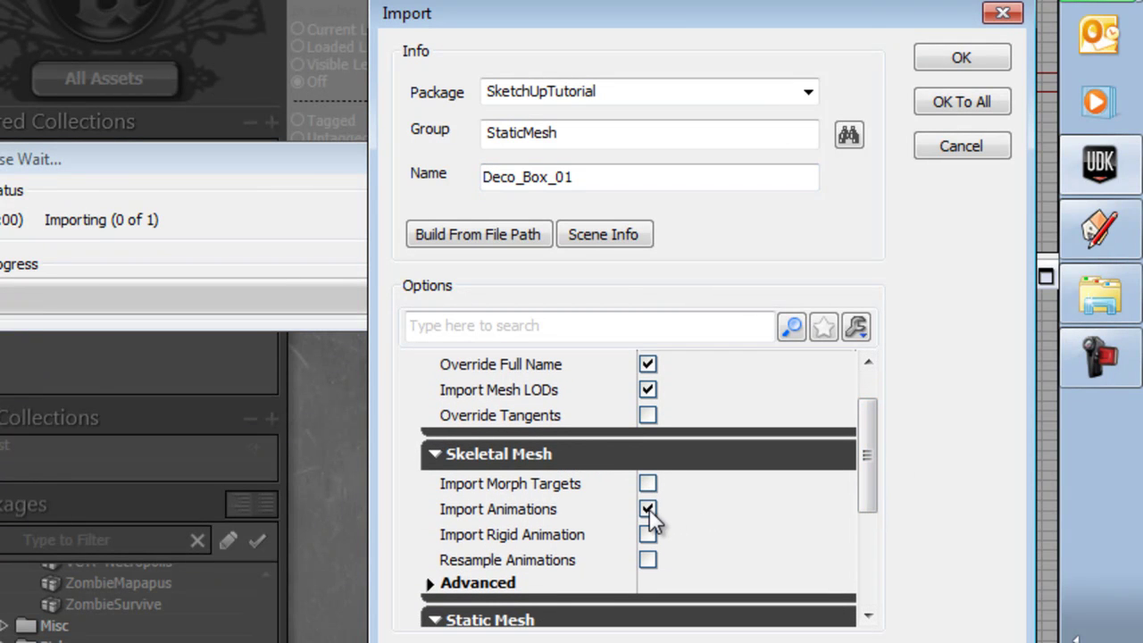
left_click_drag(867, 473, 878, 561)
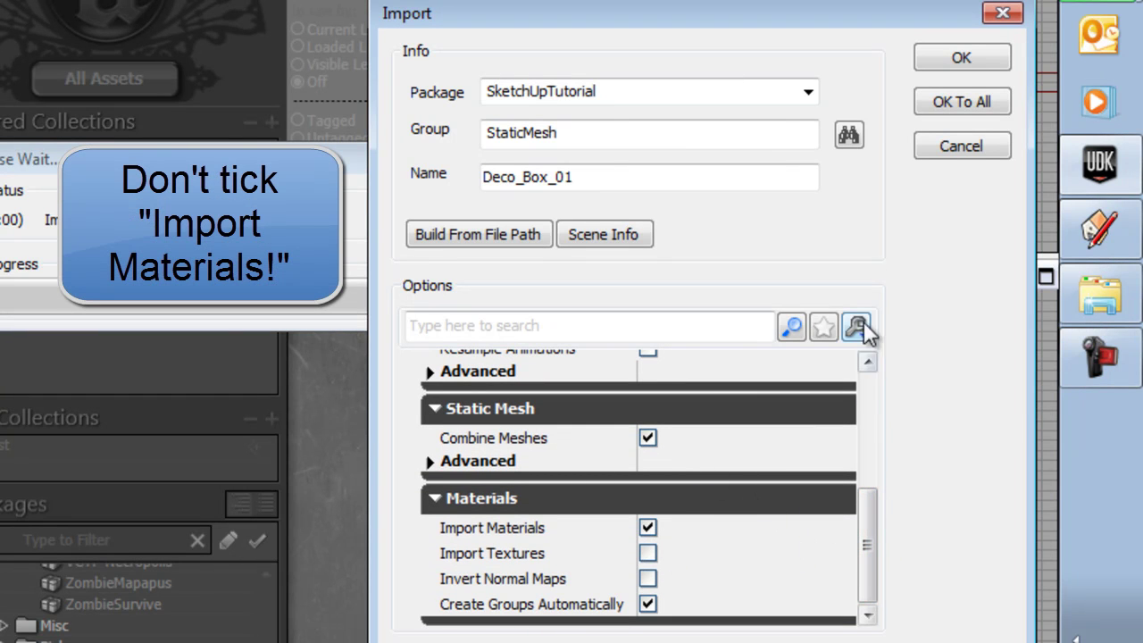
left_click(963, 59)
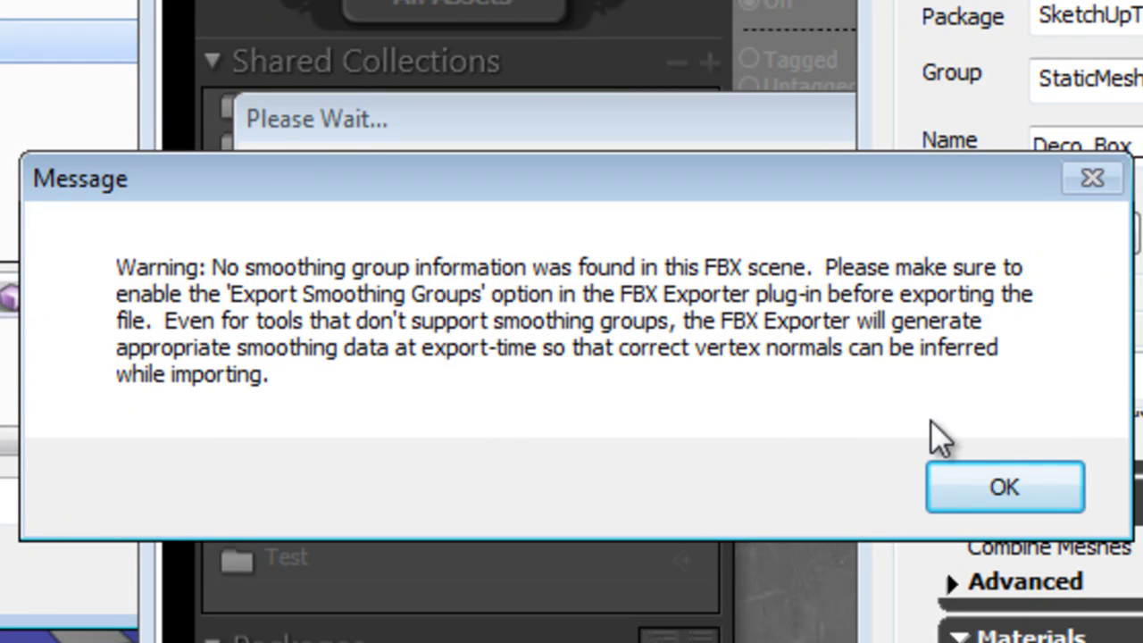
left_click(943, 485)
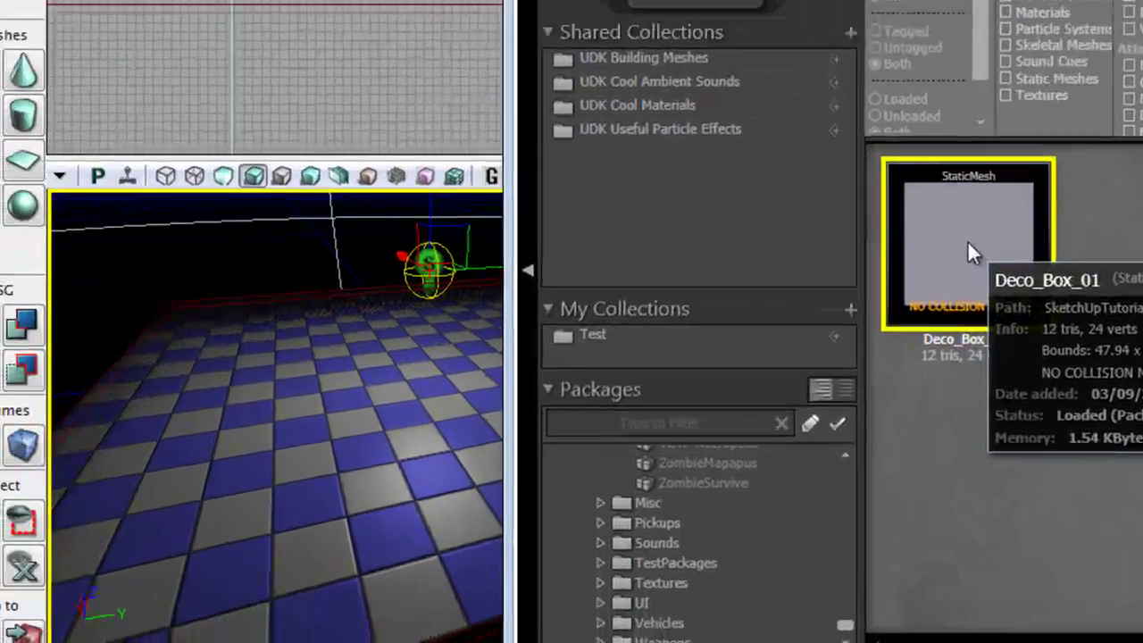
Open Deco_Box_01 in the Static Mesh Editor and turn on the collision display.
double_click(582, 386)
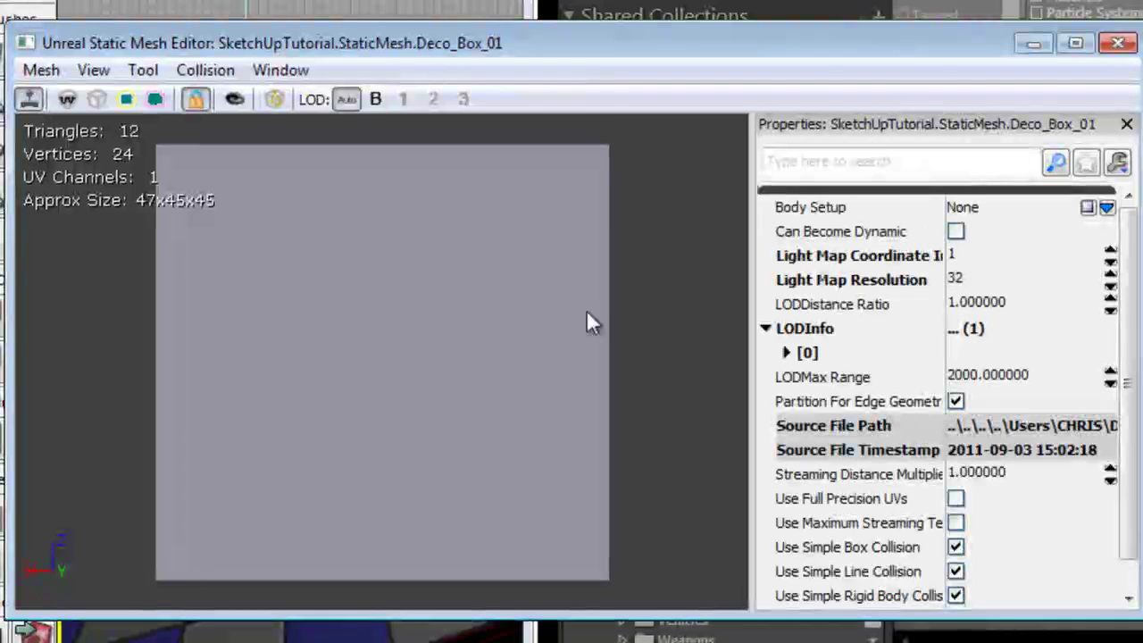
left_click_drag(585, 148, 579, 120)
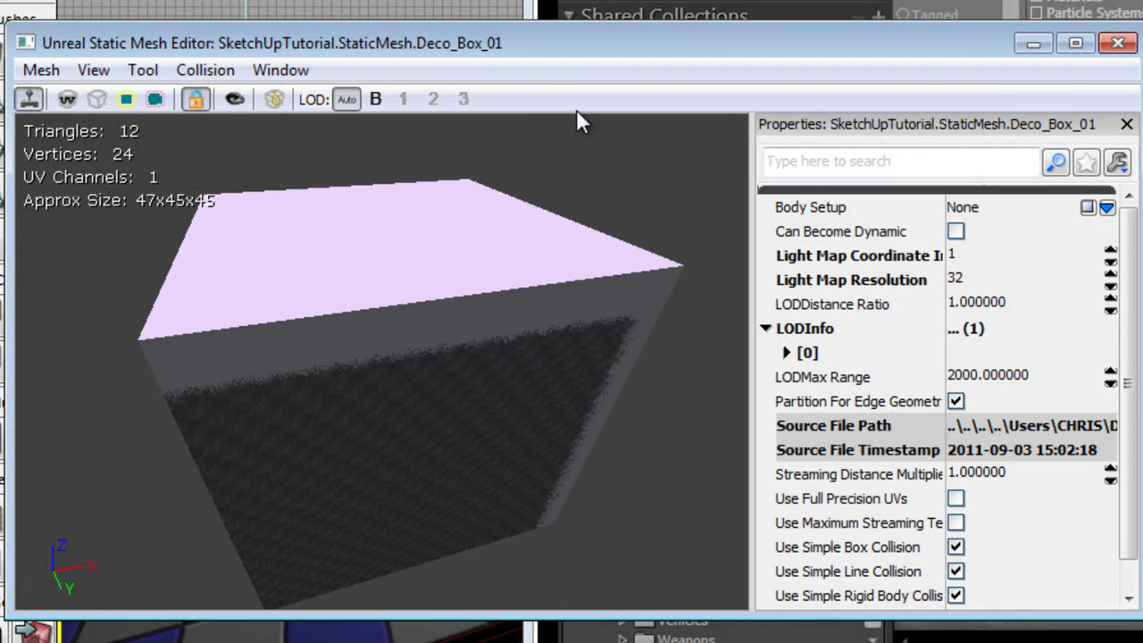
left_click(146, 101)
left_click_drag(517, 317, 753, 234)
left_click_drag(178, 296, 134, 108)
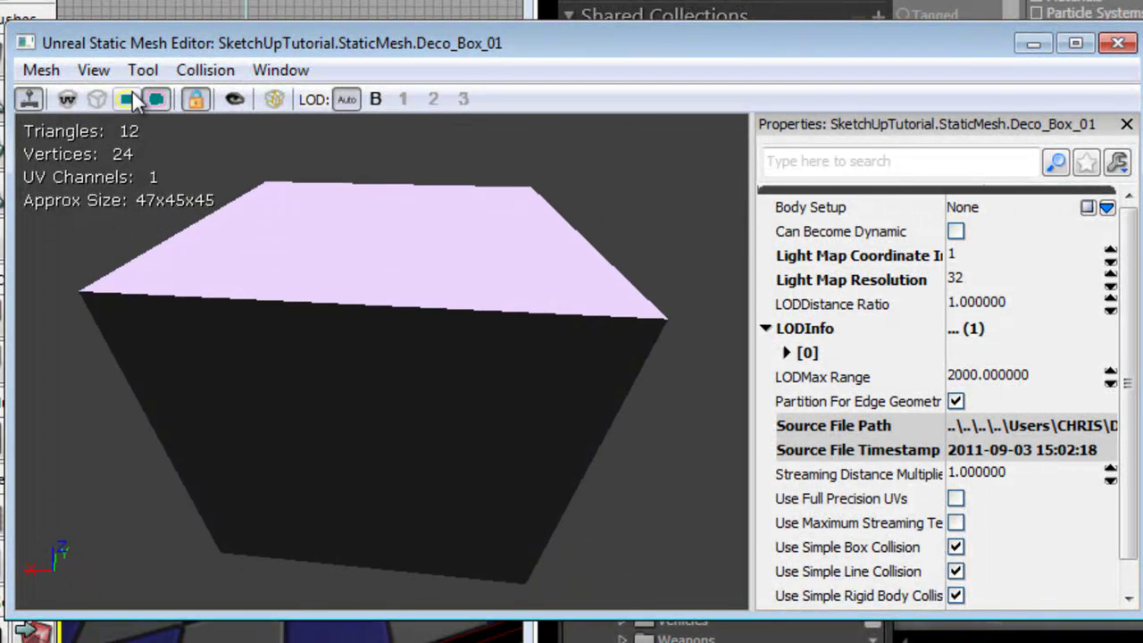
Add a 6DOP simplified collision to the box mesh.
left_click(206, 70)
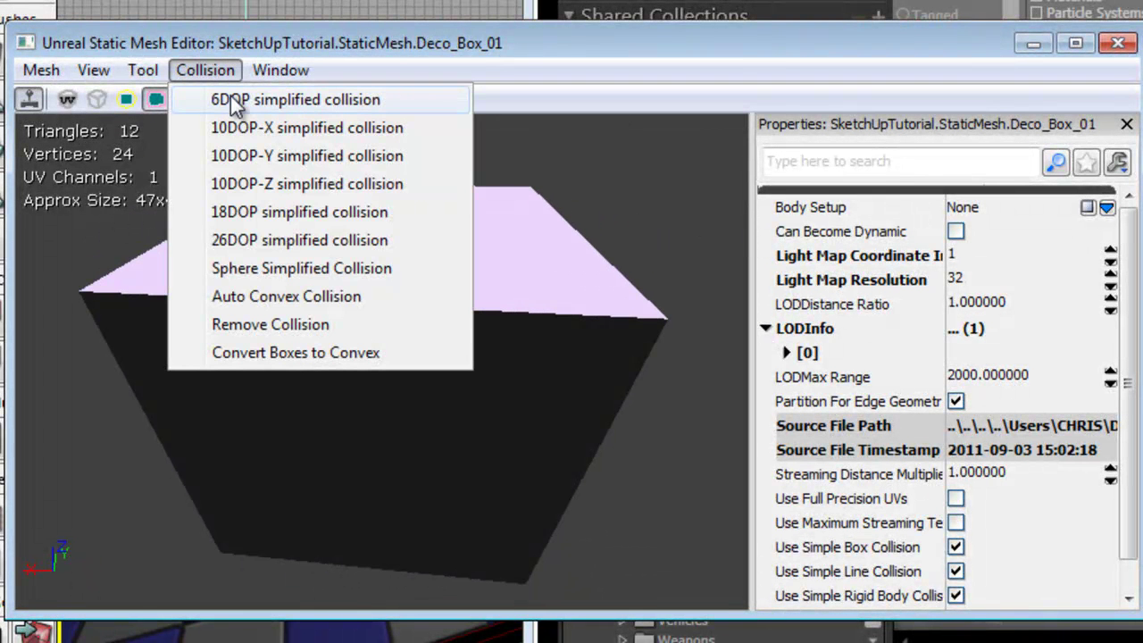
left_click(230, 97)
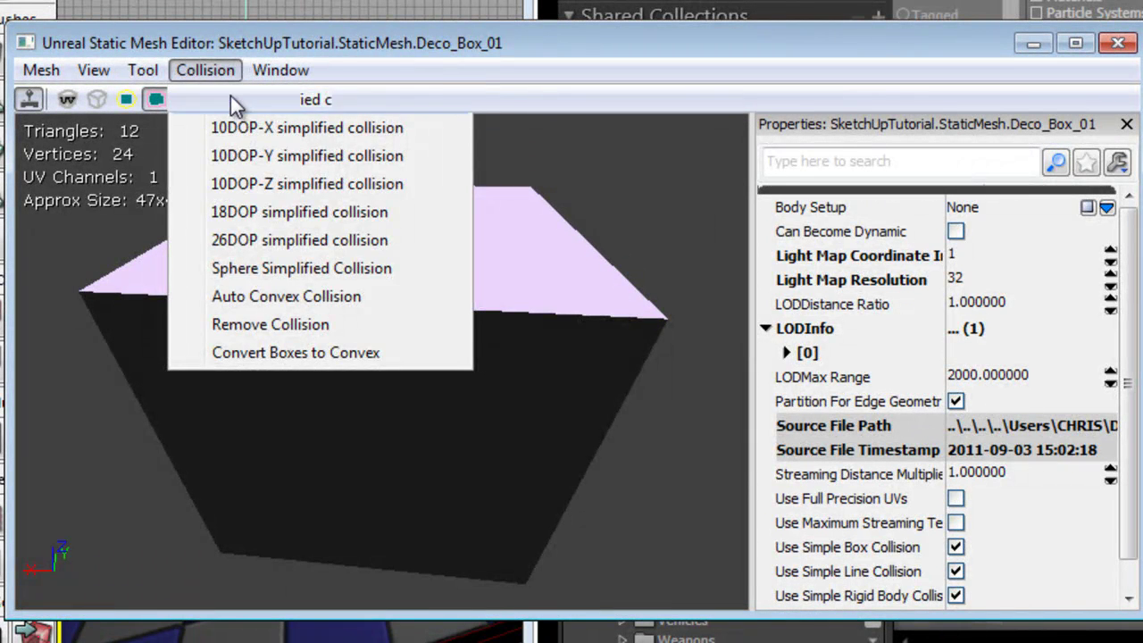
left_click_drag(248, 407, 512, 366)
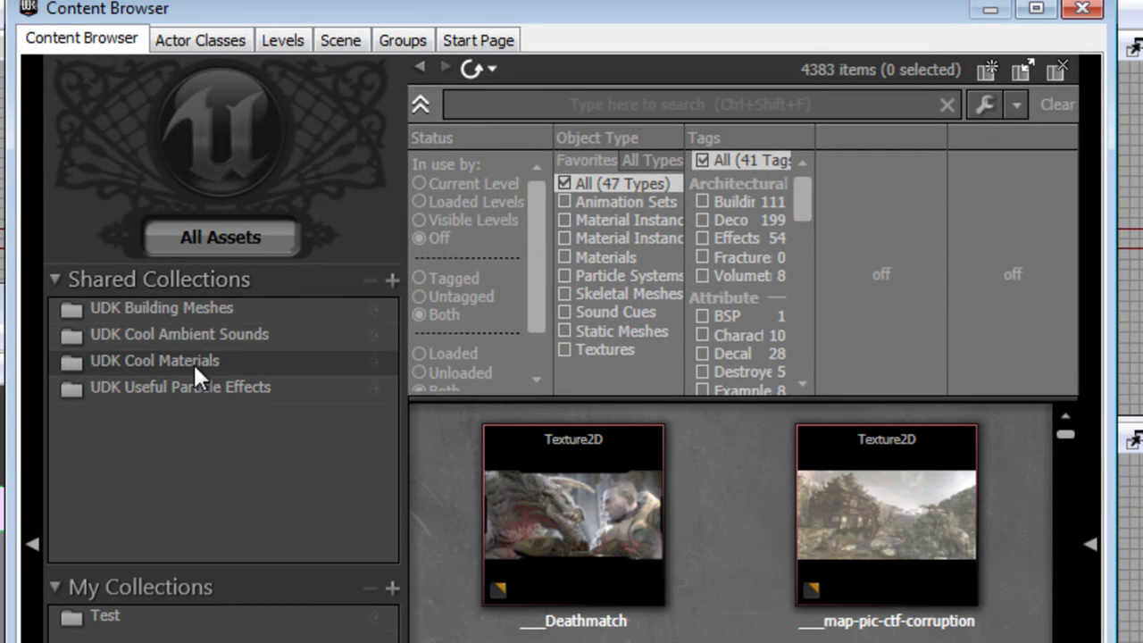
Show the UDK Cool Materials collection, then switch to SketchUp to inspect the textured faces of the brick box.
left_click(192, 362)
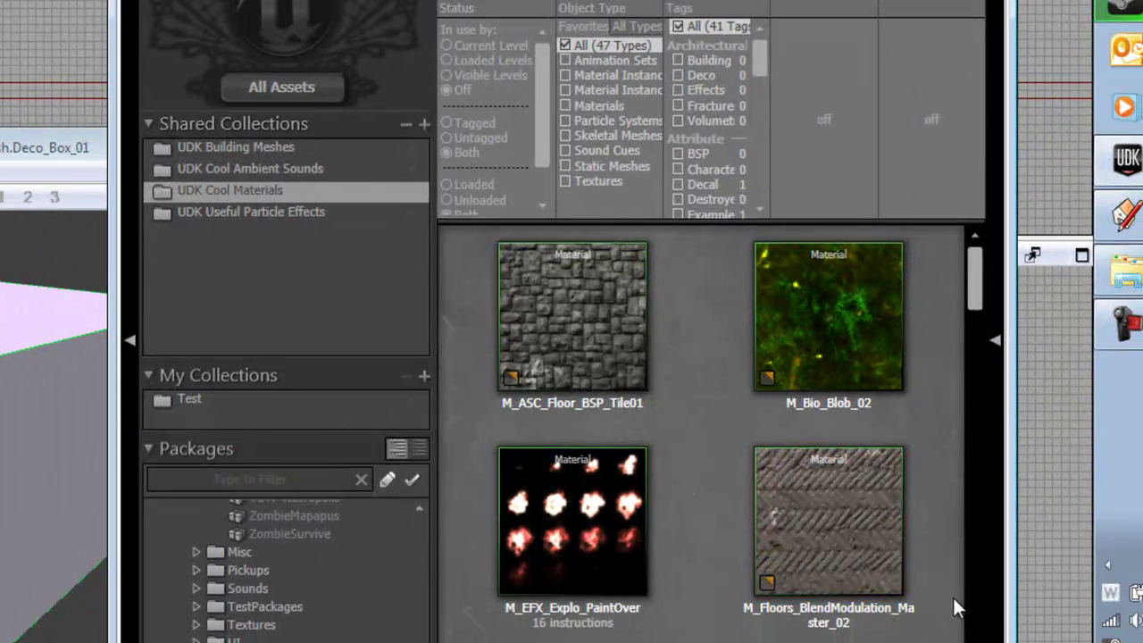
left_click(892, 547)
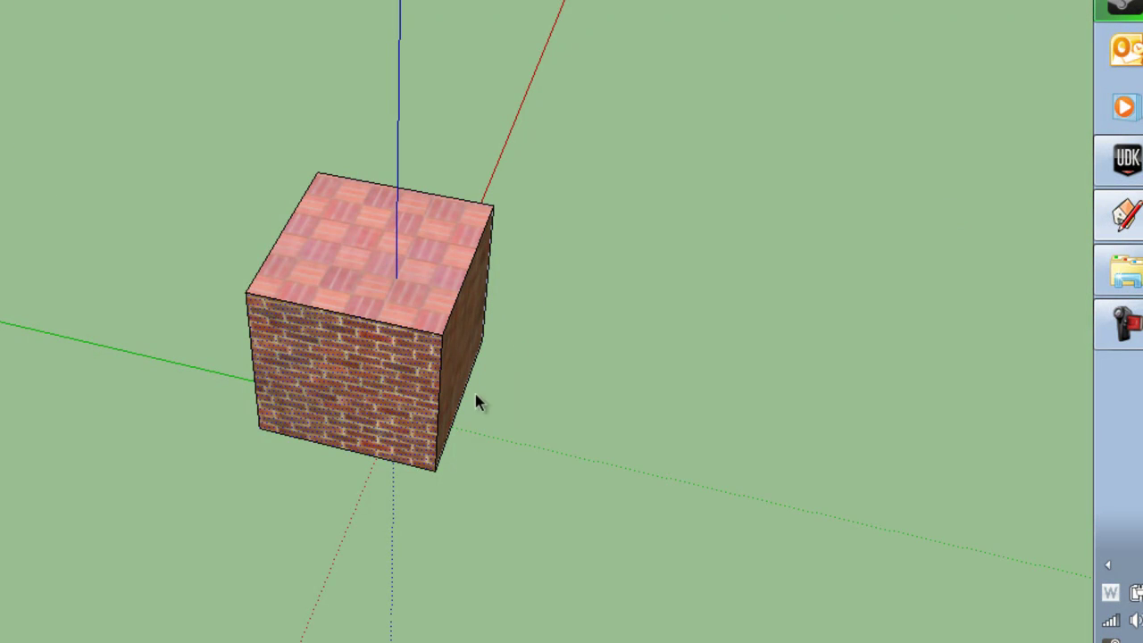
middle_click_drag(475, 394, 25, 268)
middle_click_drag(398, 319, 4, 346)
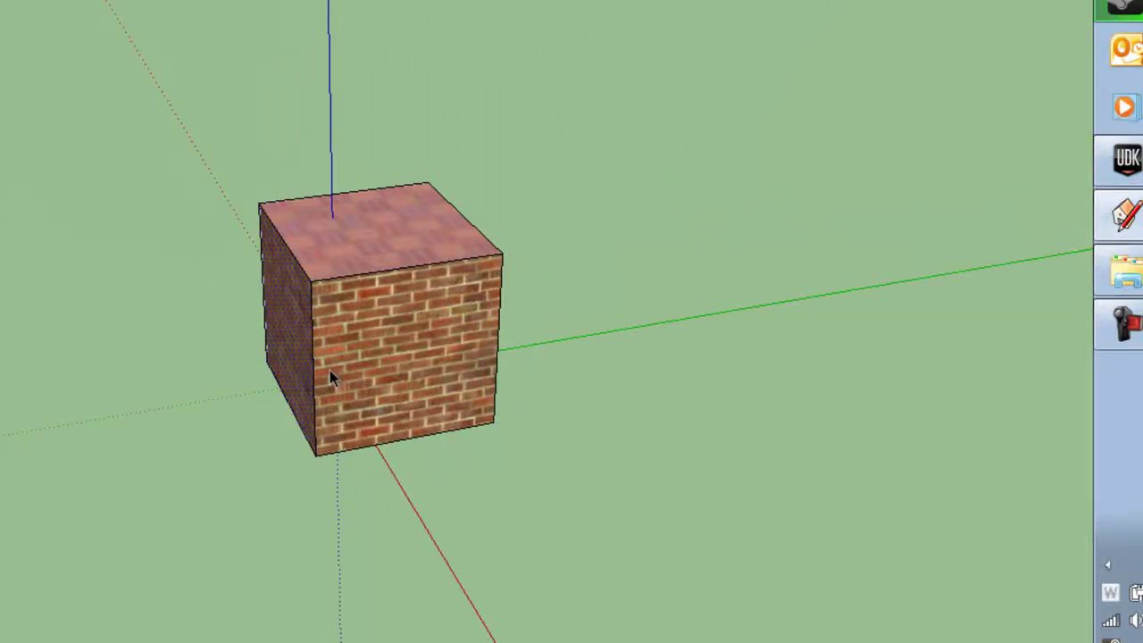
middle_click_drag(428, 361, 329, 391)
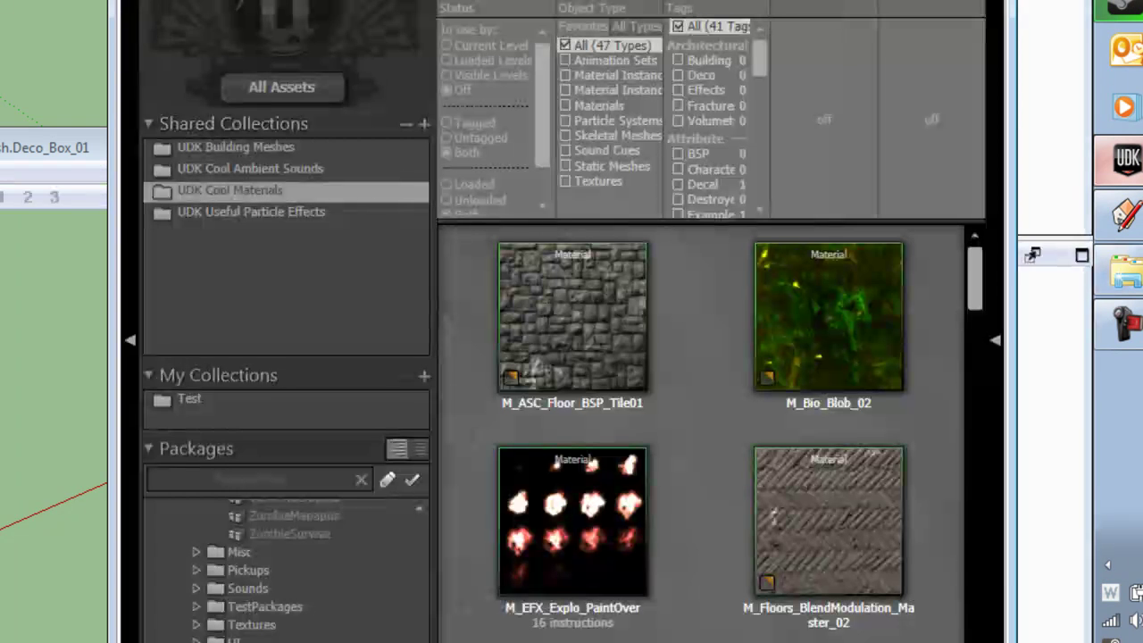
Select M_ASC_Floor_BSP_Tile01, replace that selection with M_Floors_BlendModulation_Master_02, and return to the box in the Static Mesh Editor.
left_click(581, 348)
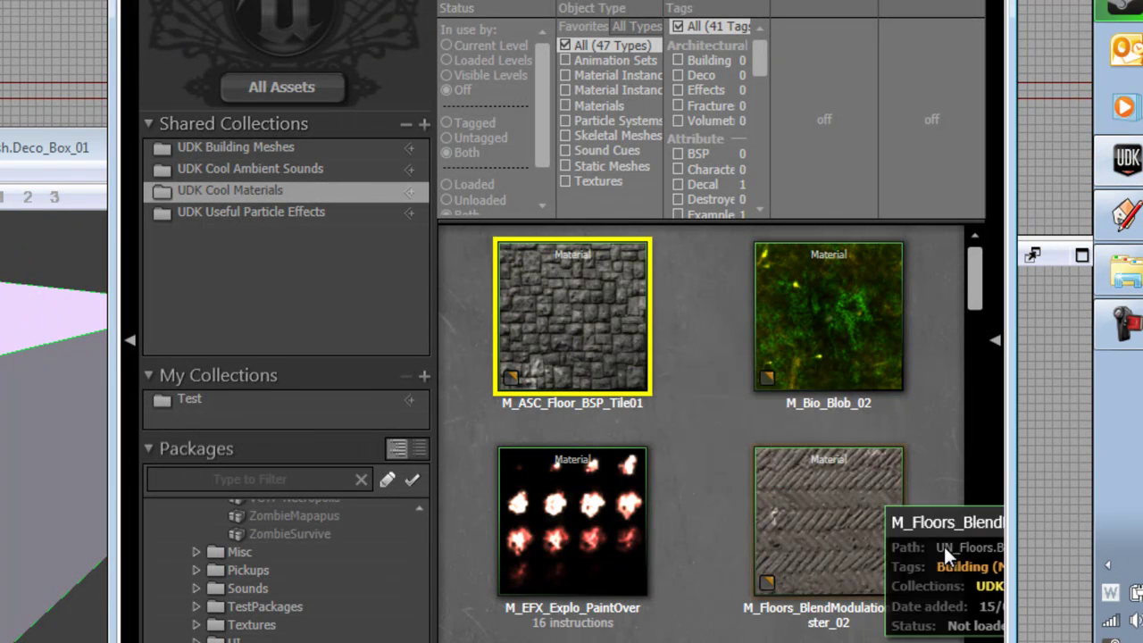
mouse_move(583, 351)
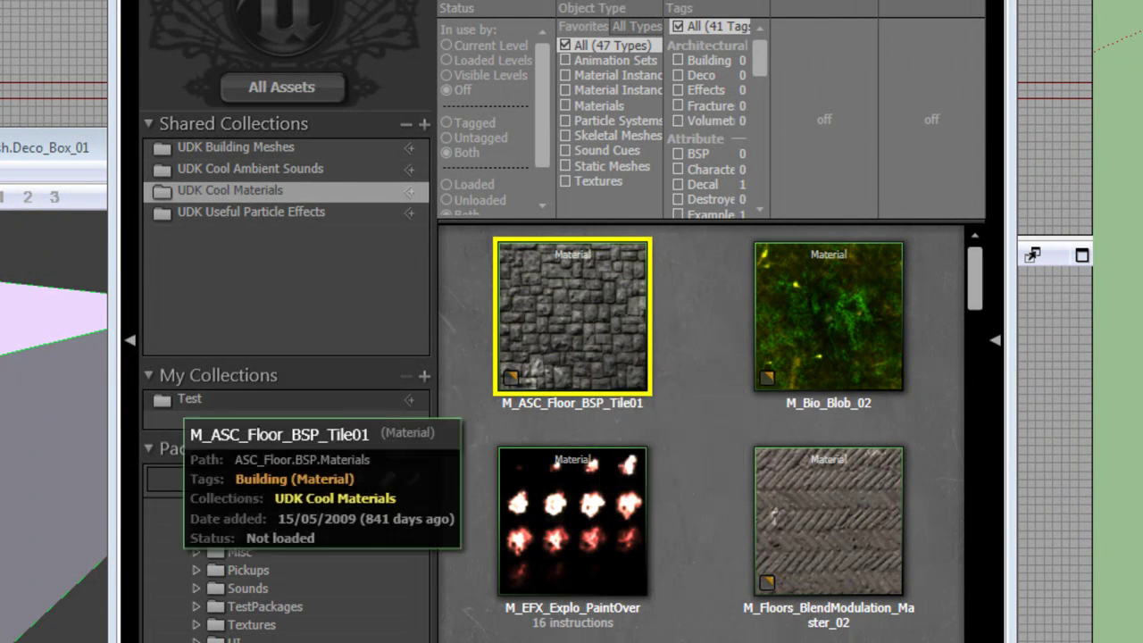
left_click(75, 399)
left_click_drag(134, 401, 224, 437)
left_click(763, 428)
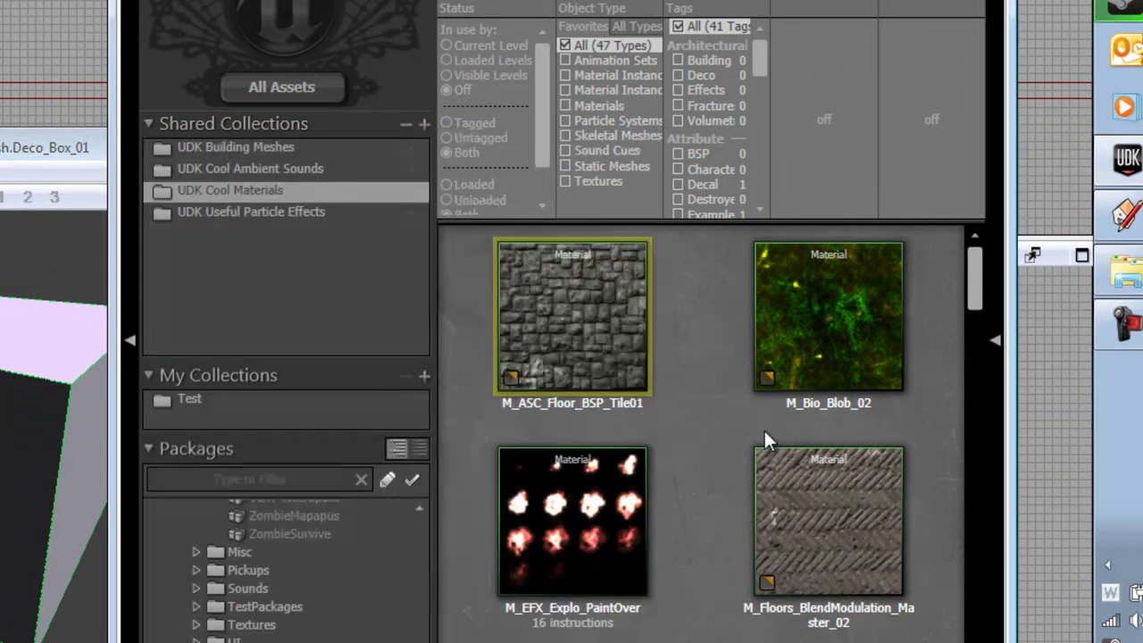
left_click(803, 482)
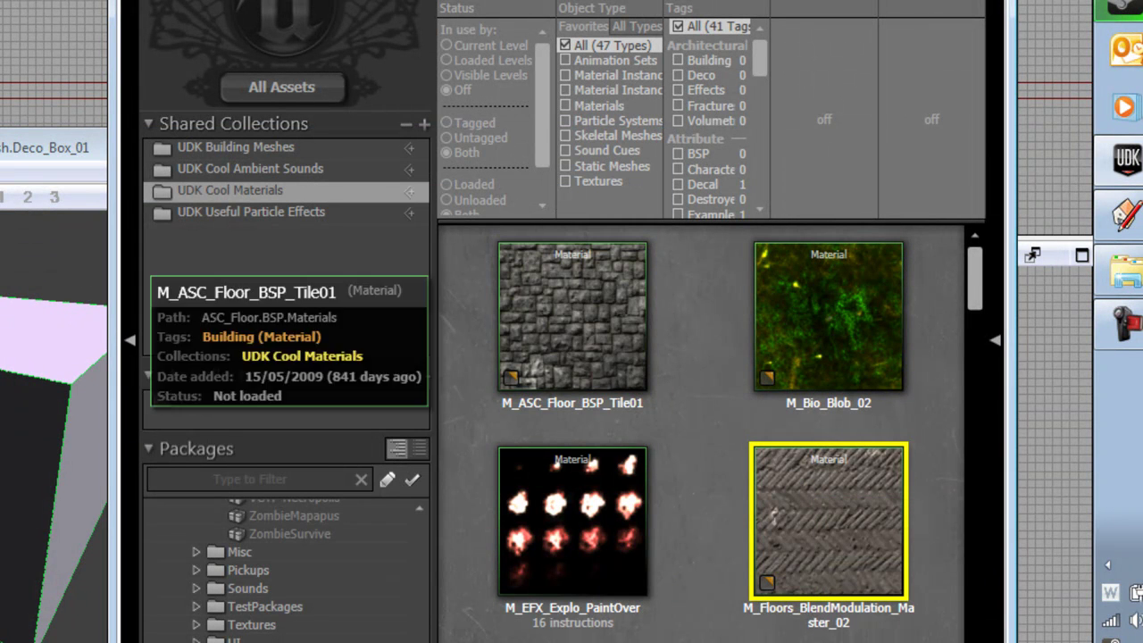
left_click(63, 255)
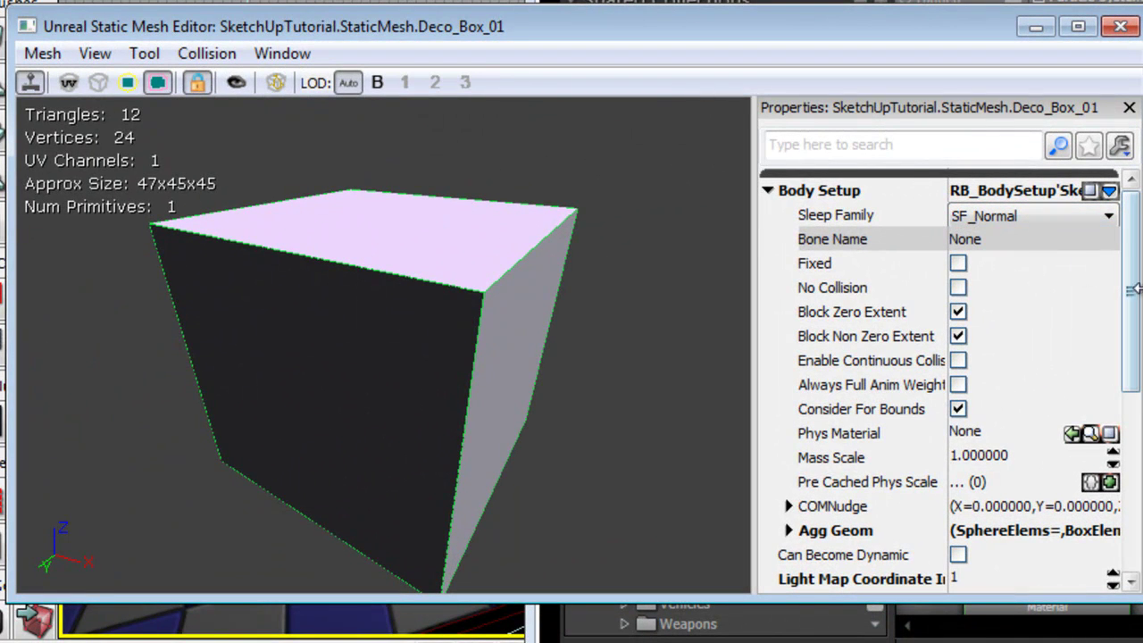
Expand the LOD info of the box mesh down to the material slot of element 0.
left_click_drag(1137, 303, 1135, 441)
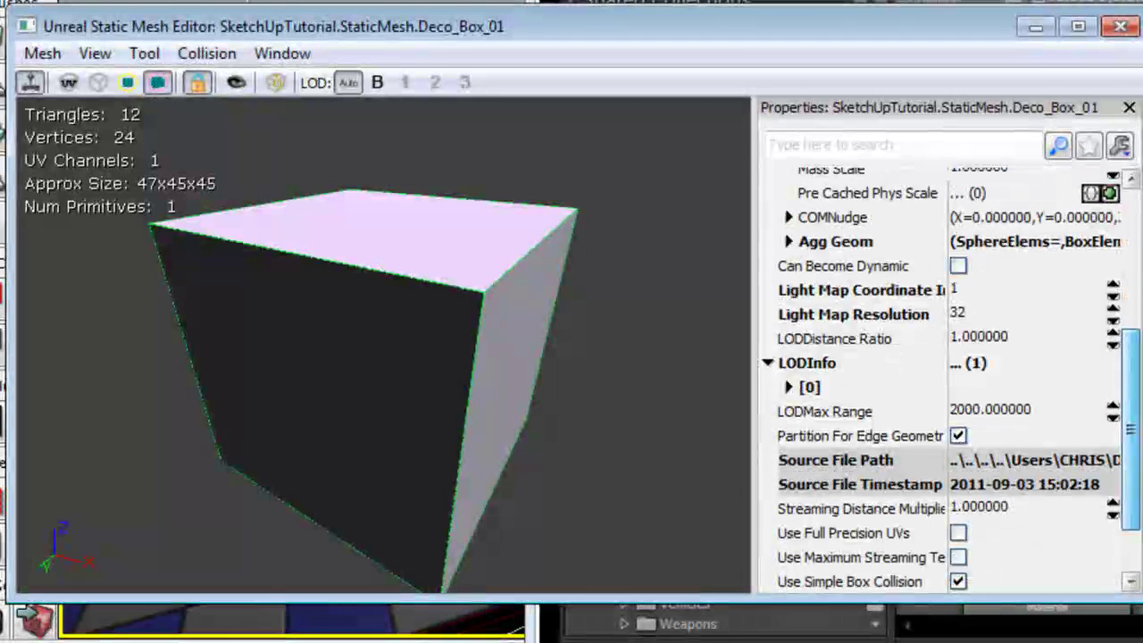
left_click(768, 363)
left_click(767, 364)
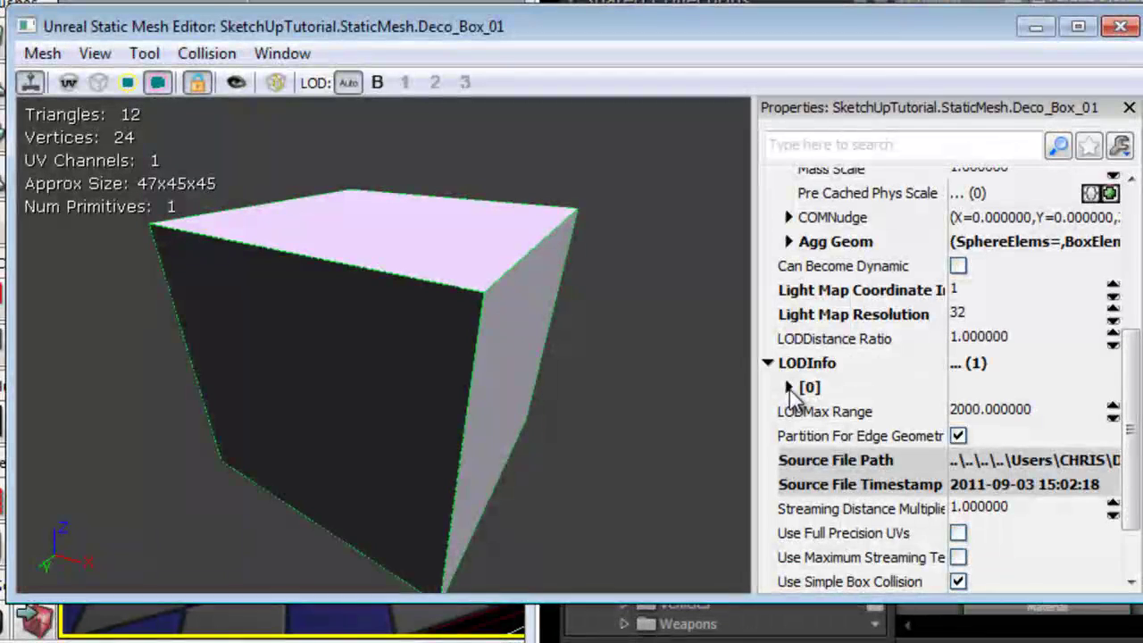
left_click(789, 388)
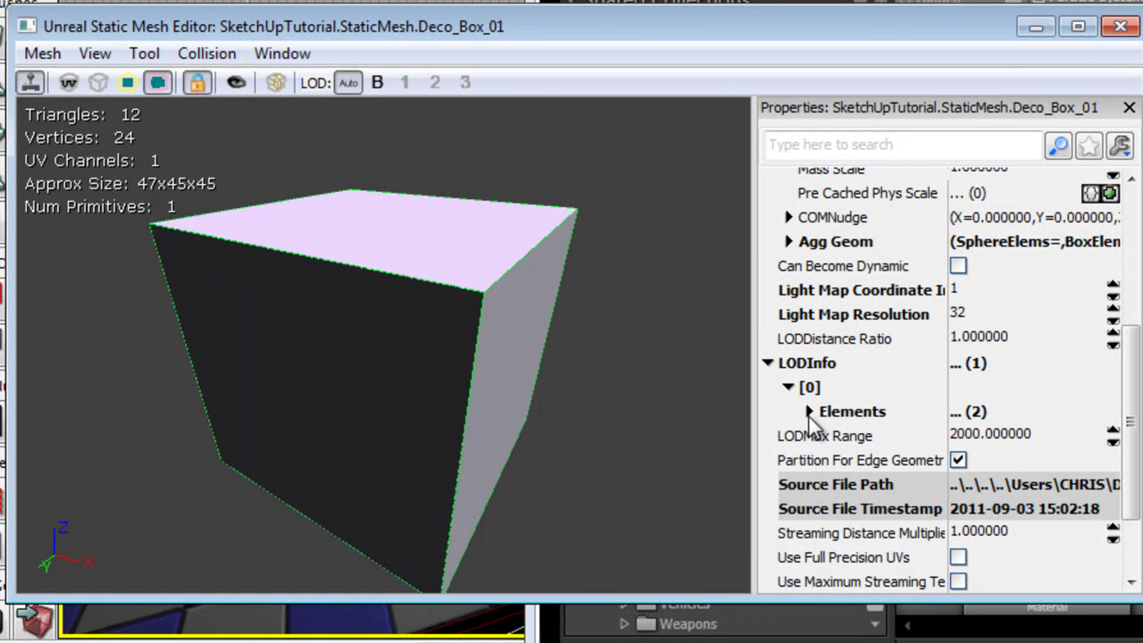
left_click(809, 412)
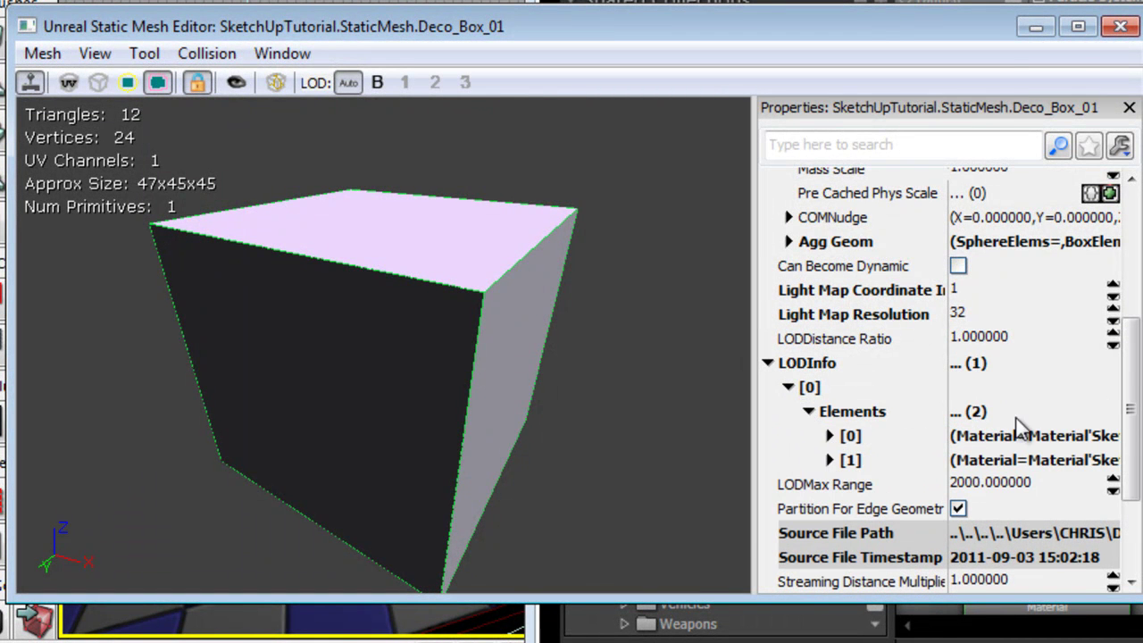
scroll(982, 426, "down", 1)
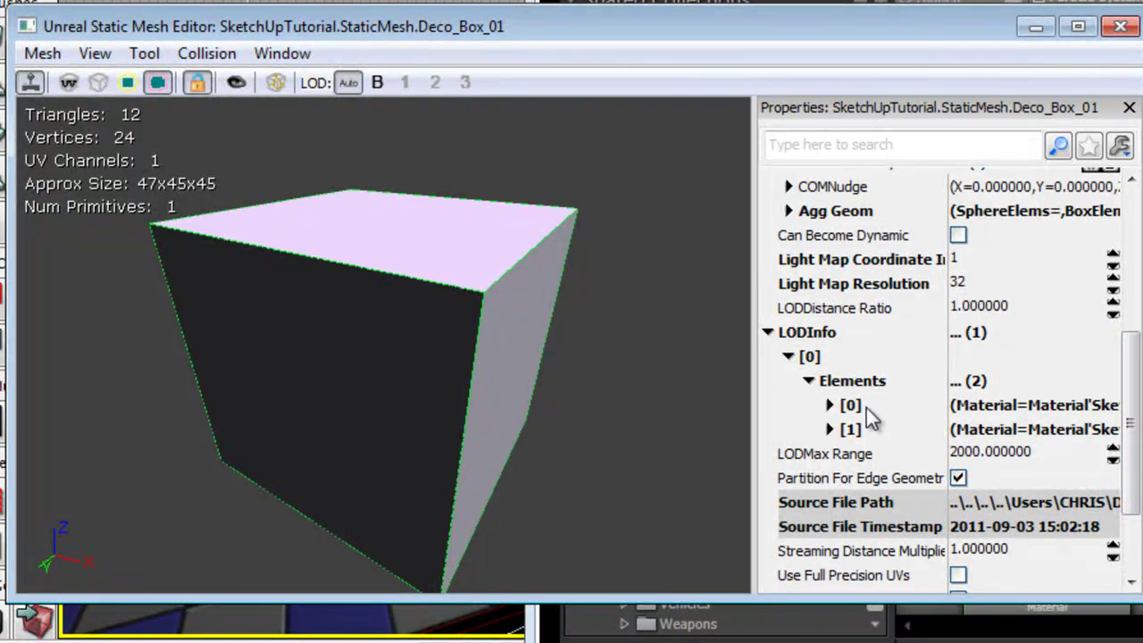
left_click(1015, 408)
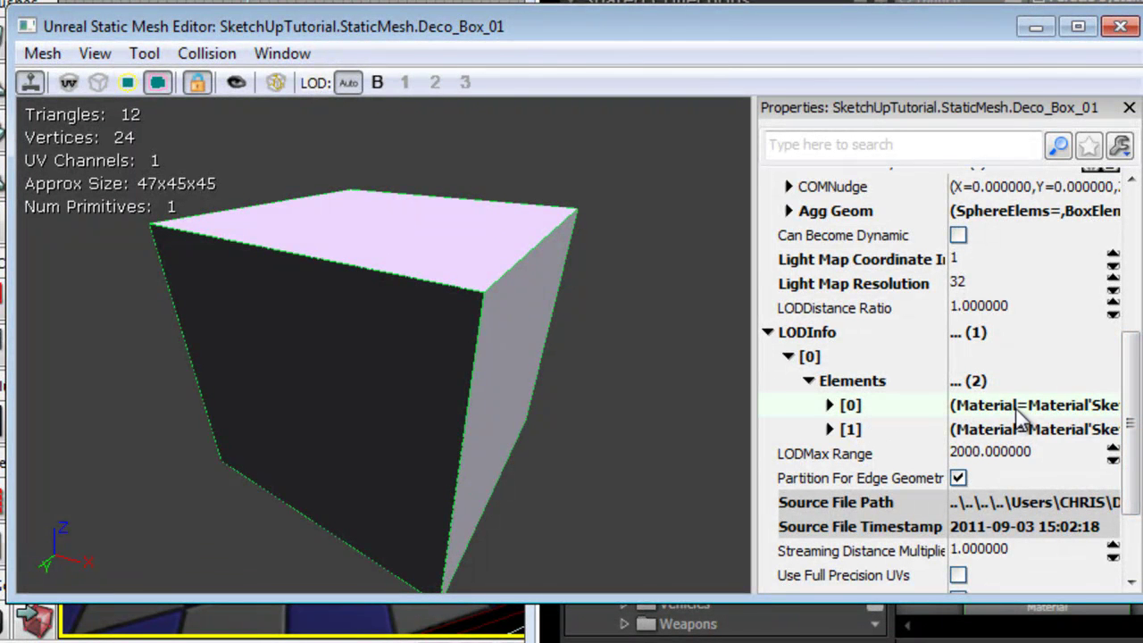
left_click(831, 407)
left_click(1013, 480)
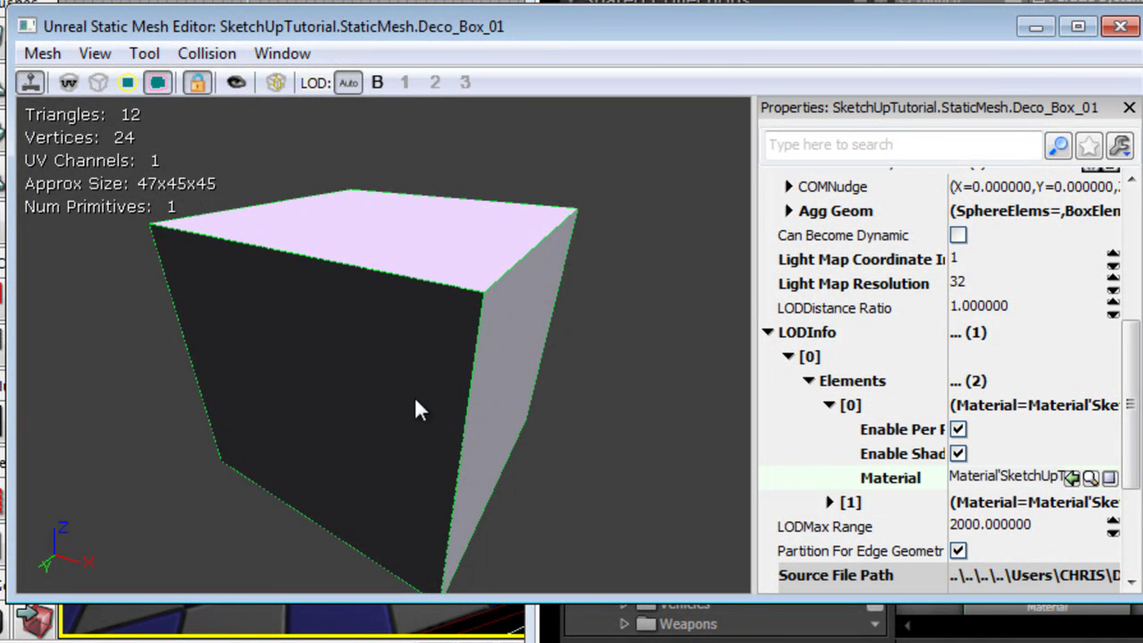
Assign M_Floors_BlendModulation_Master_02 from the material collection to element 0 of the box mesh.
mouse_move(614, 337)
left_mouse_down()
mouse_move(260, 300)
mouse_move(17, 293)
mouse_move(25, 311)
mouse_move(150, 337)
mouse_move(536, 280)
mouse_move(741, 298)
mouse_move(758, 327)
mouse_move(754, 362)
mouse_move(759, 331)
mouse_move(757, 350)
mouse_move(614, 333)
left_mouse_up()
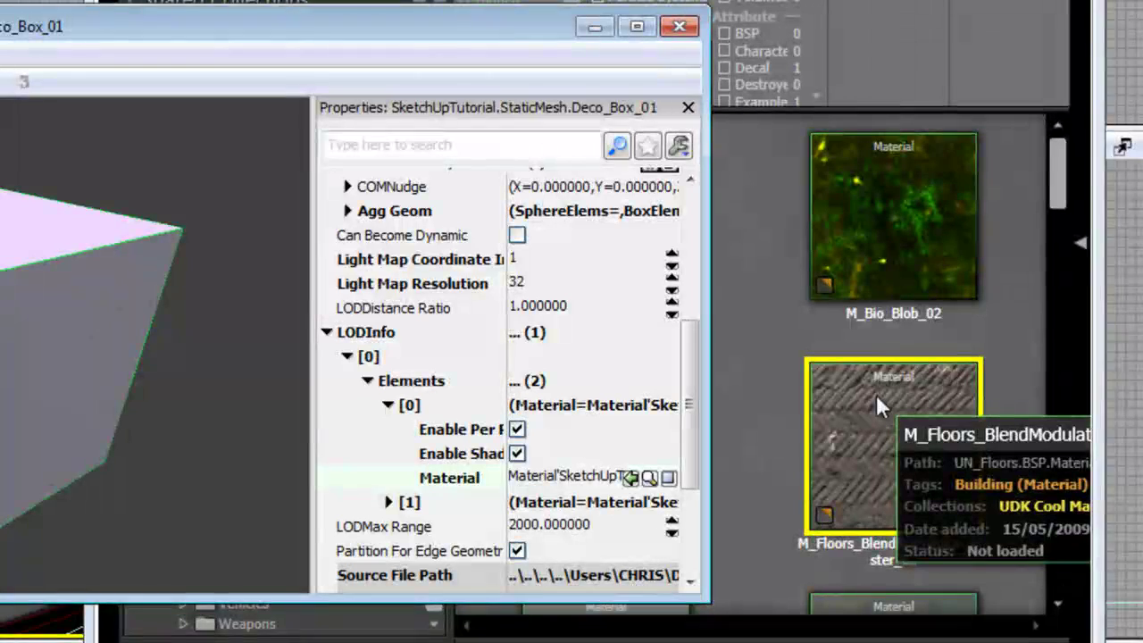
left_click(875, 394)
left_click(47, 39)
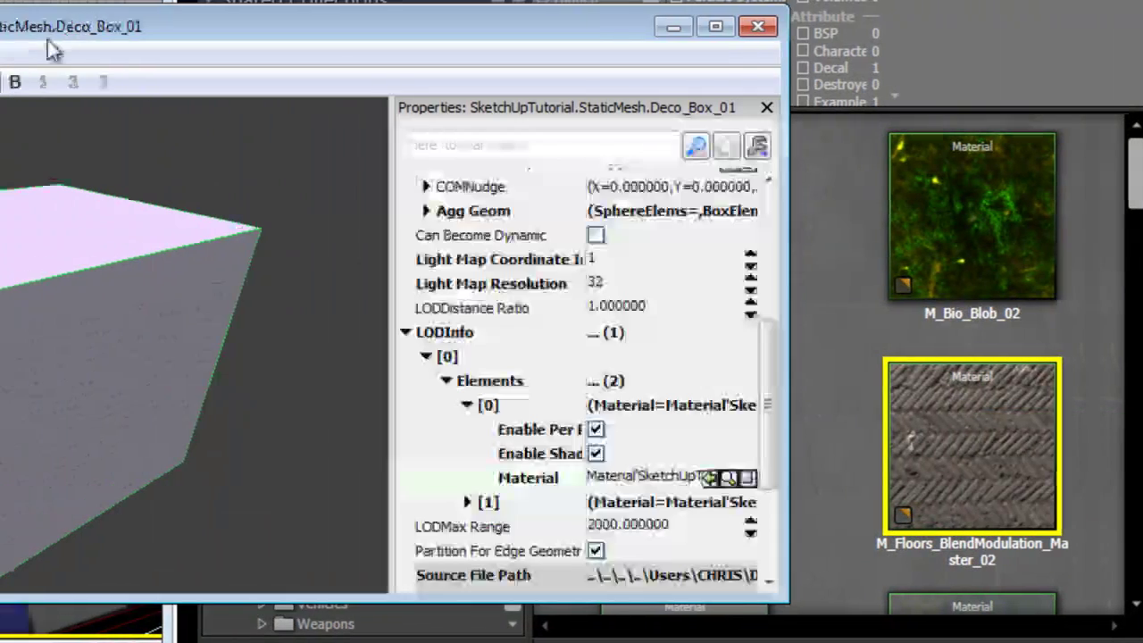
left_click(709, 478)
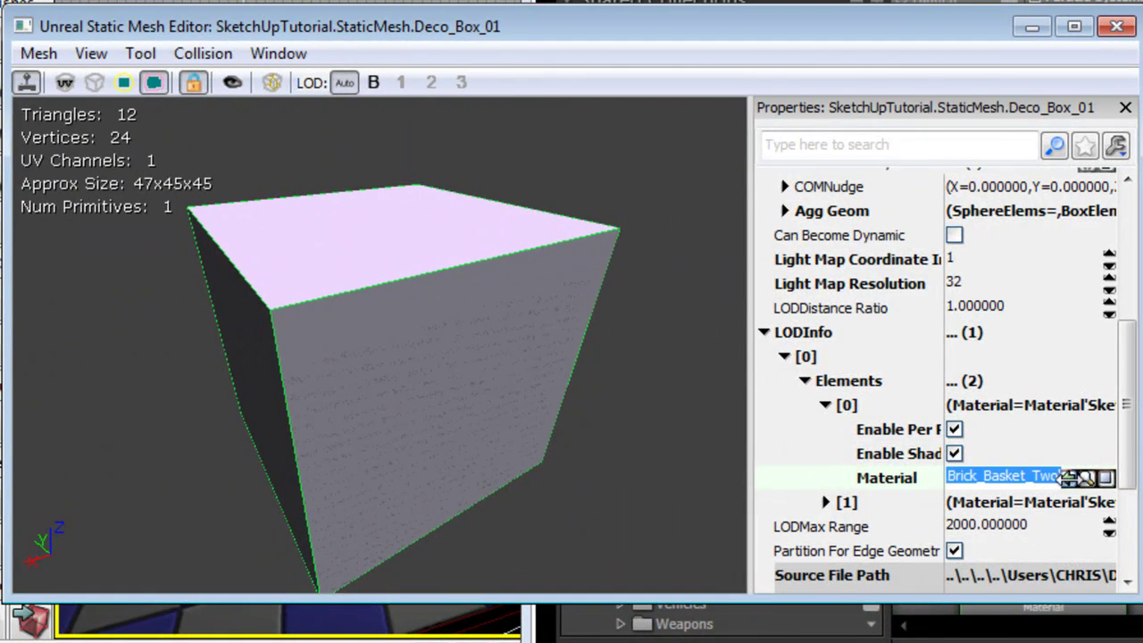
left_click(1069, 477)
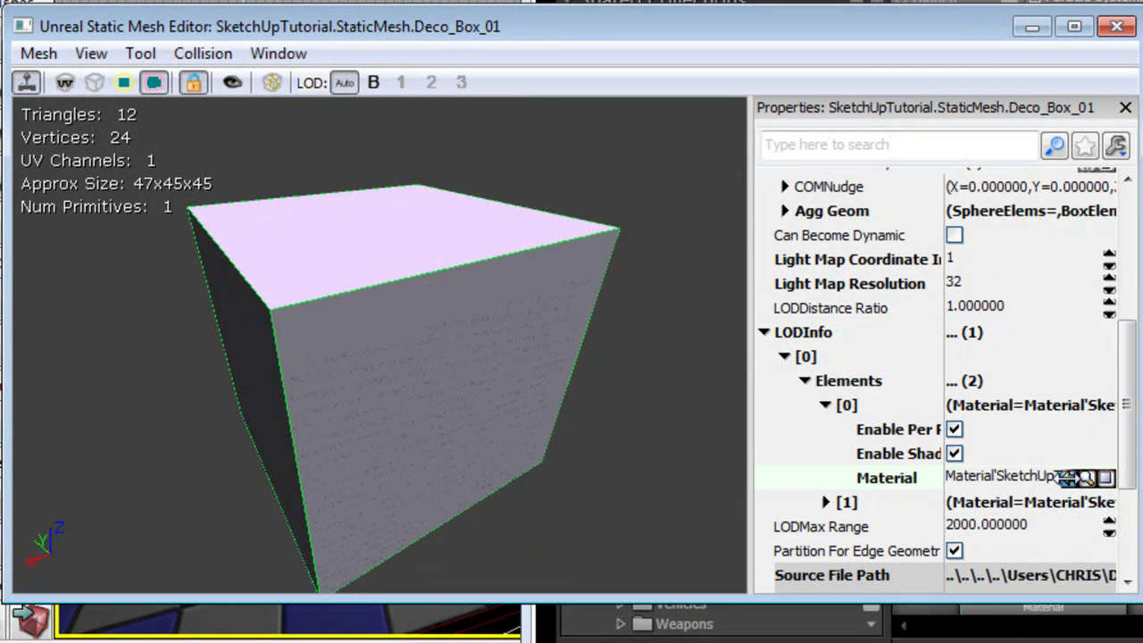
left_click_drag(436, 366, 739, 323)
left_click_drag(573, 272, 653, 420)
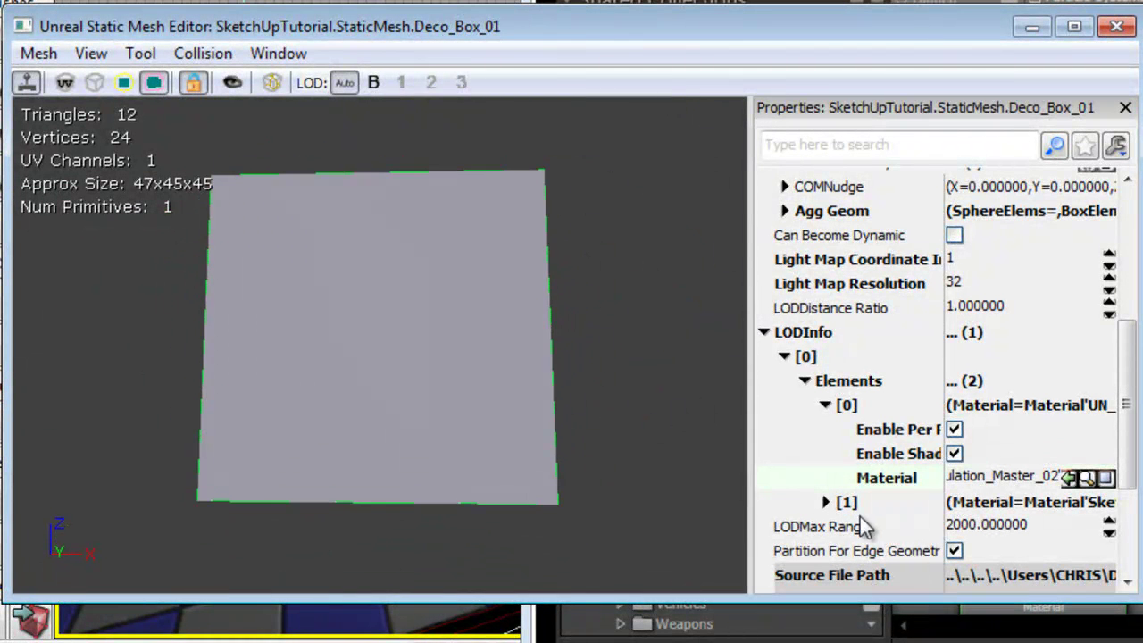
Assign M_ASC_Floor_BSP_Tile01 to element 1, check the textured box from several sides, and close the Static Mesh Editor.
left_click(826, 503)
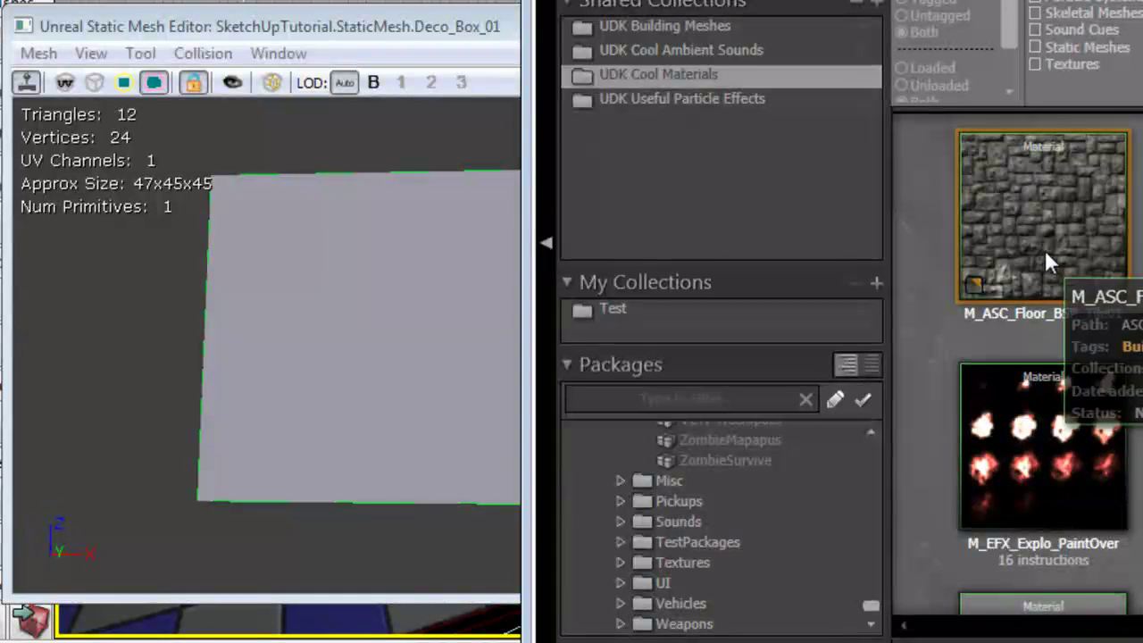
left_click(1044, 240)
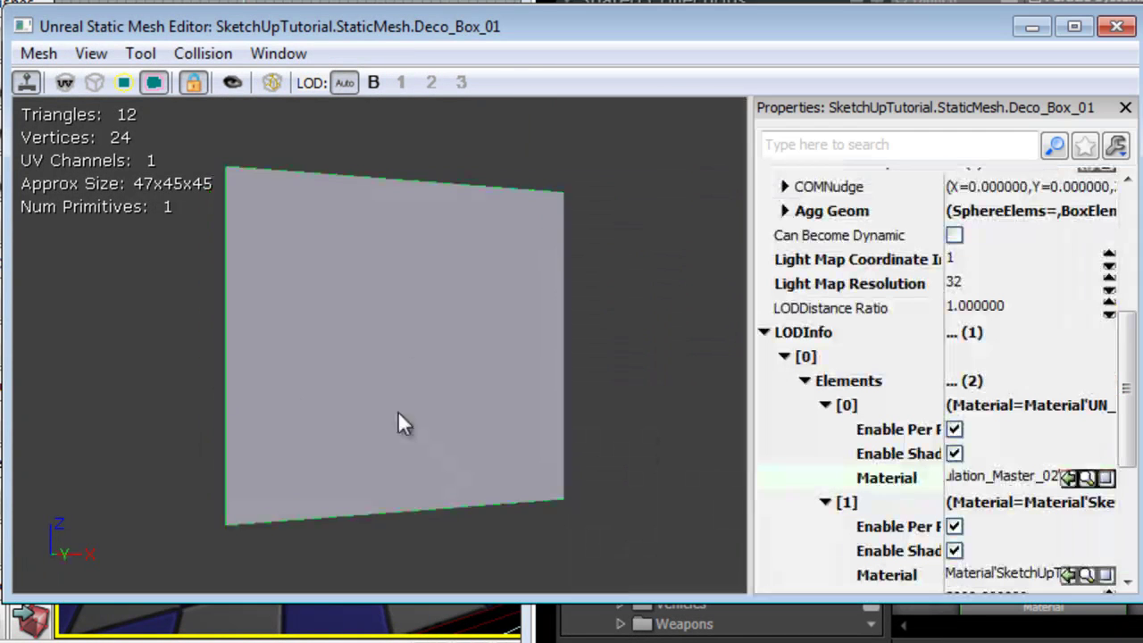
left_click(1051, 574)
left_click(1069, 574)
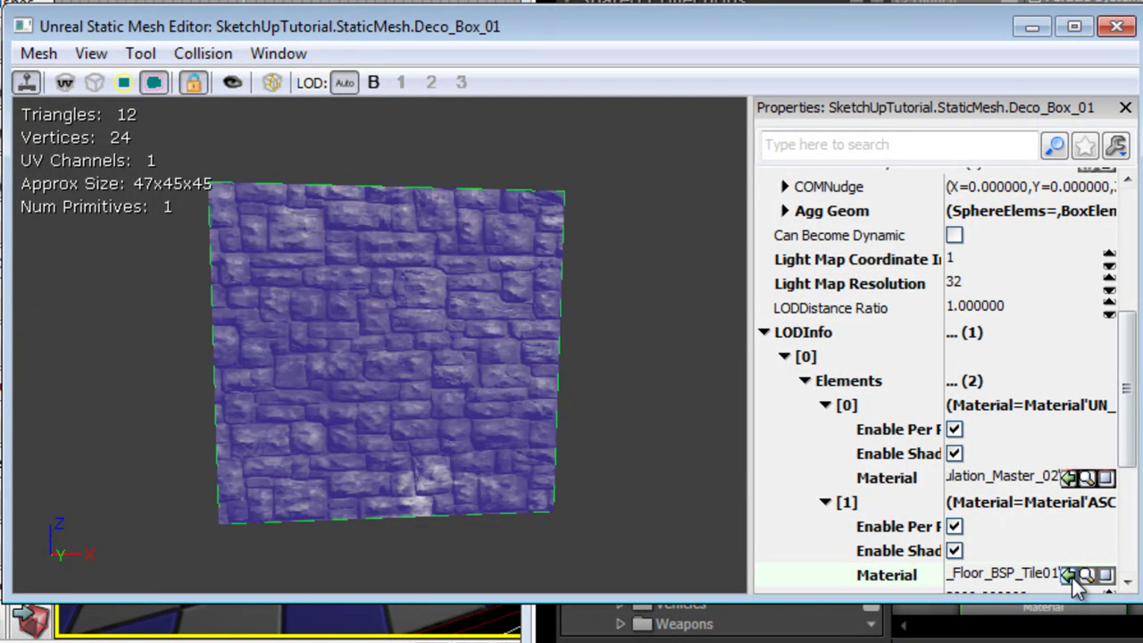
left_click_drag(285, 332, 275, 163)
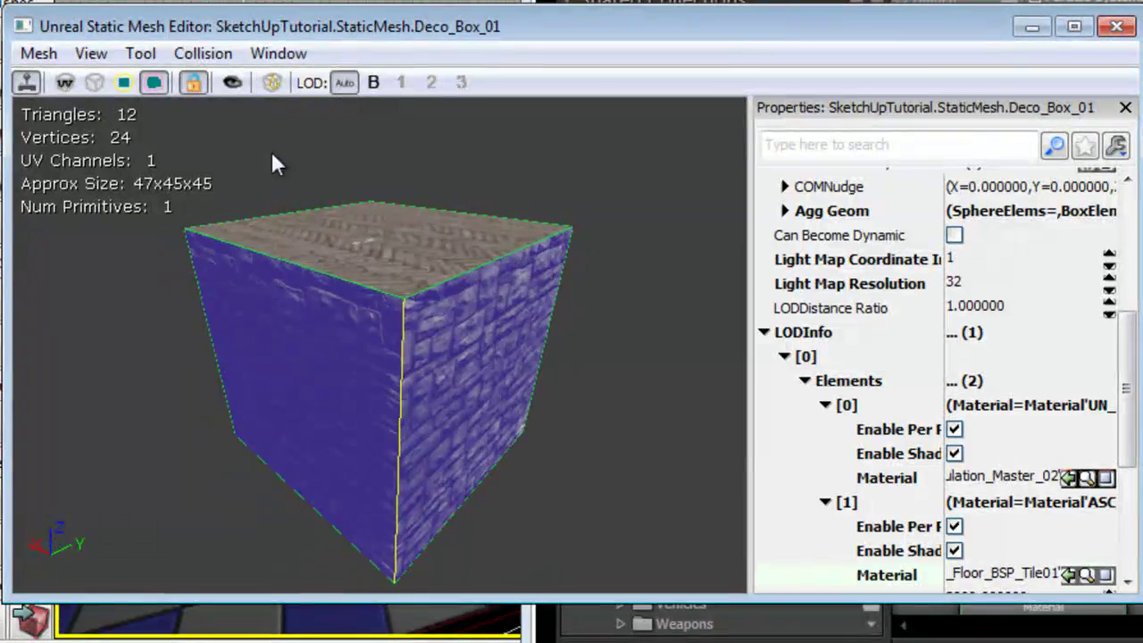
left_click(1130, 28)
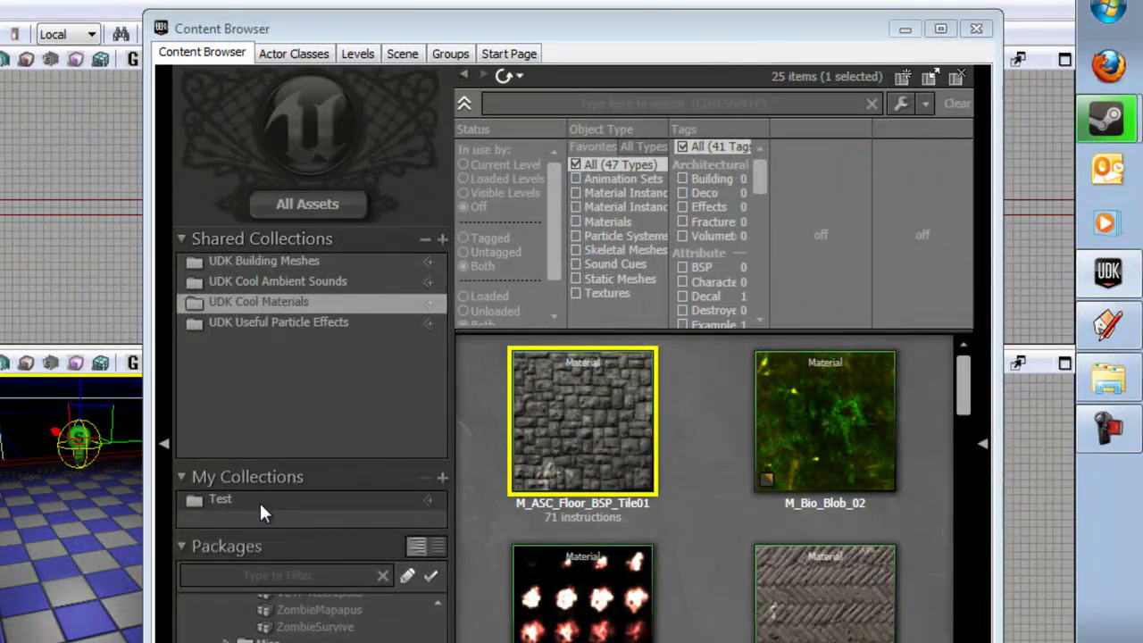
Search all assets for "sketchuptutorial", place Deco_Box_01 on the checkered floor of the level, and view it up close.
left_click(261, 502)
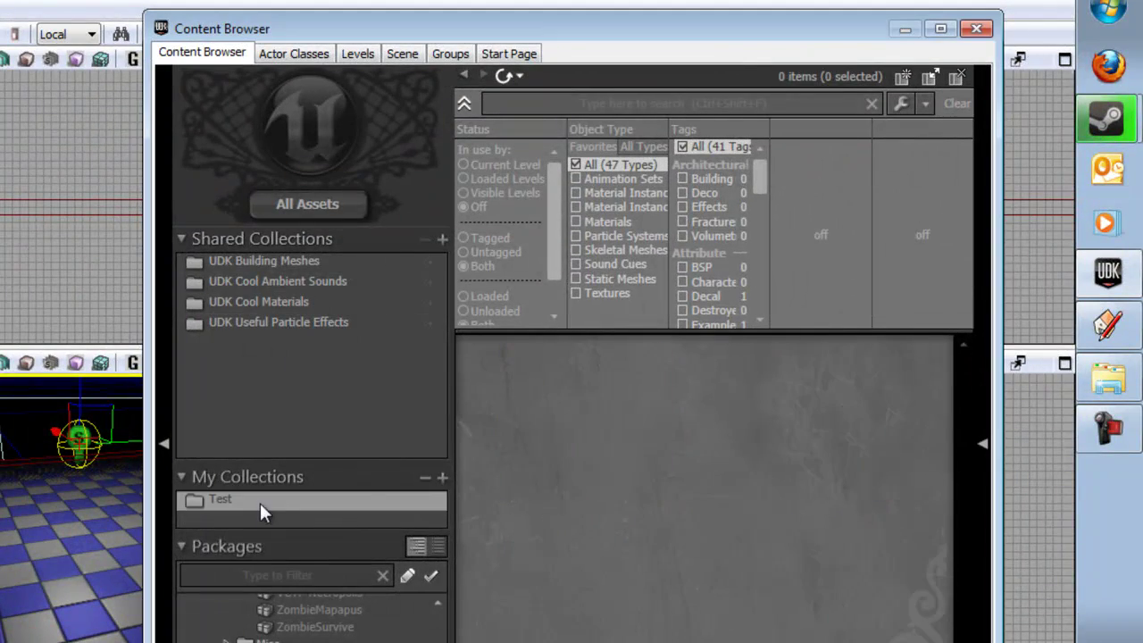
left_click(613, 102)
type("sketchup")
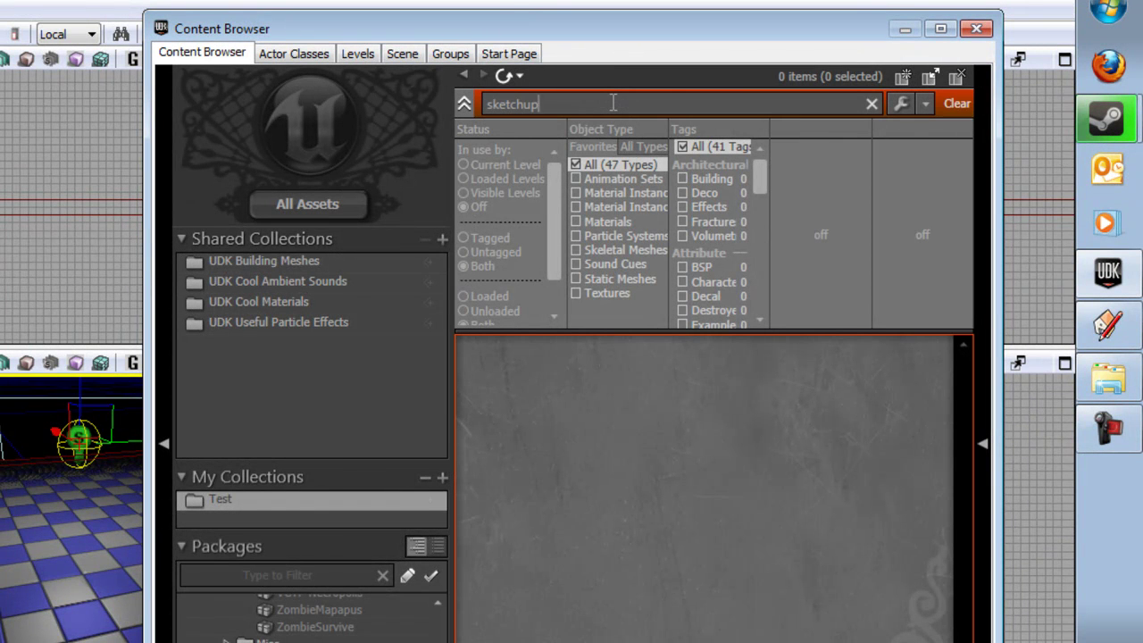
type("tutorial")
left_click(327, 209)
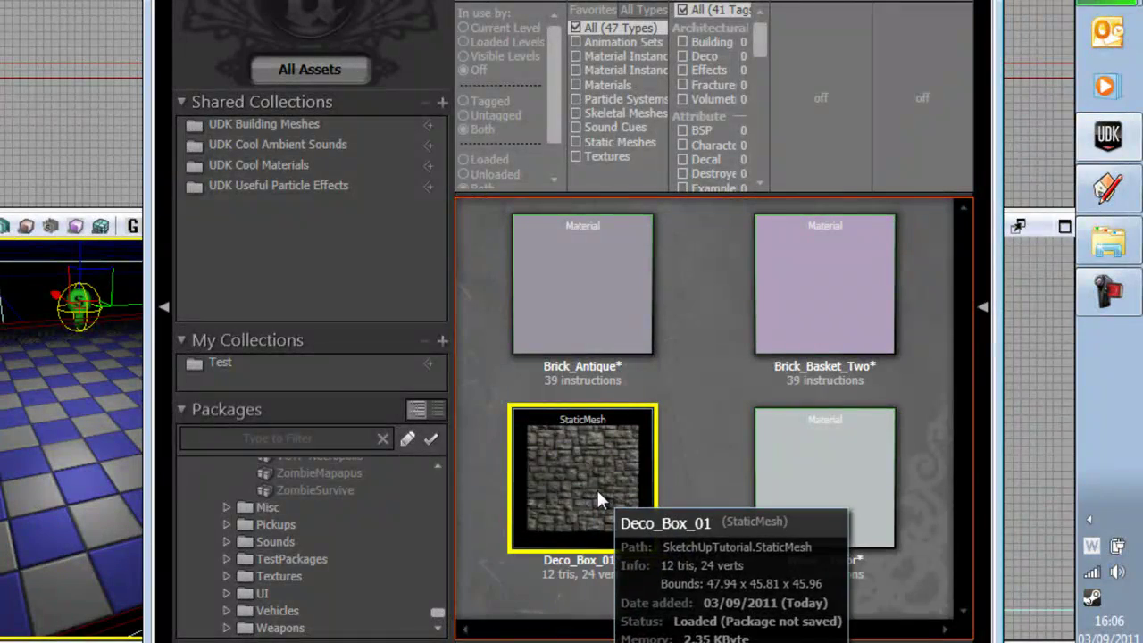
left_click_drag(597, 487, 63, 434)
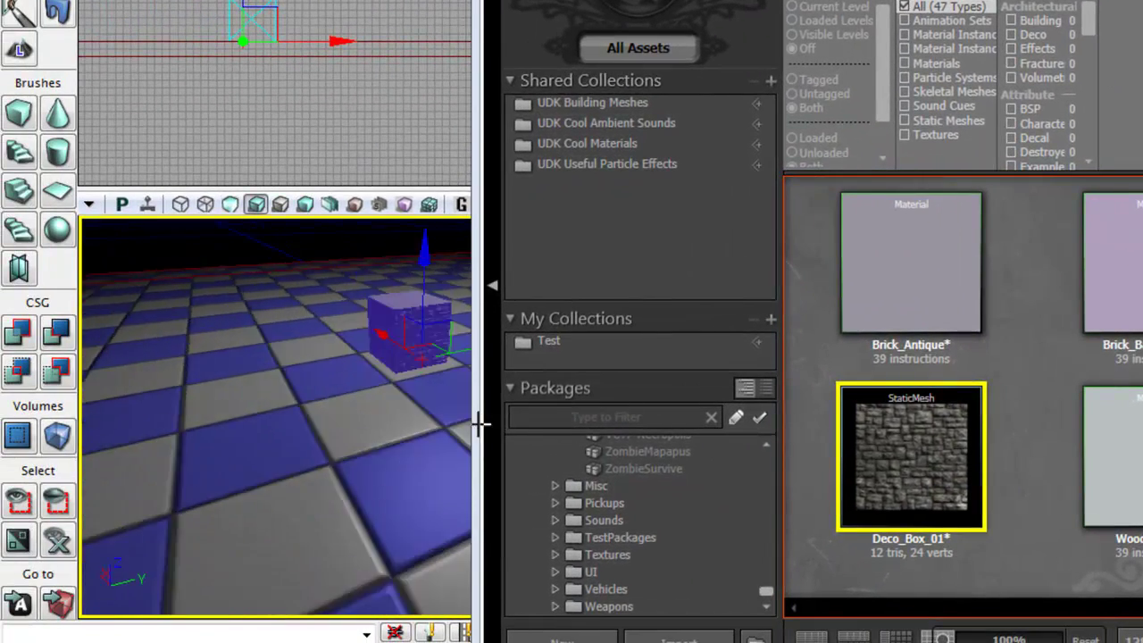
right_click_drag(479, 424, 567, 258)
key("Up")
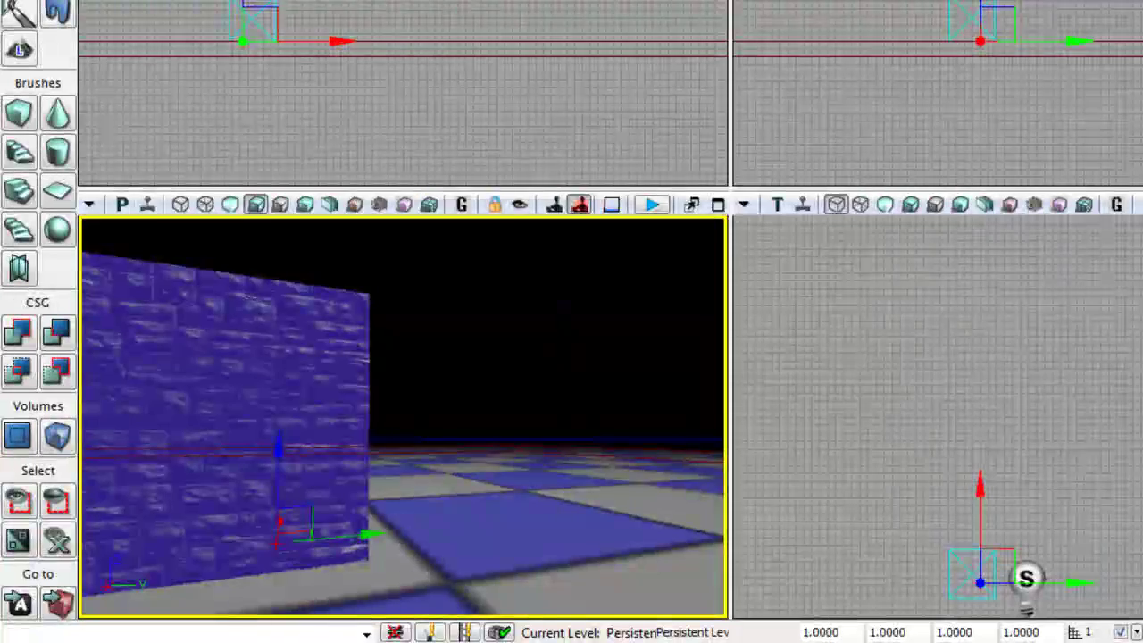
right_click_drag(431, 409, 267, 111)
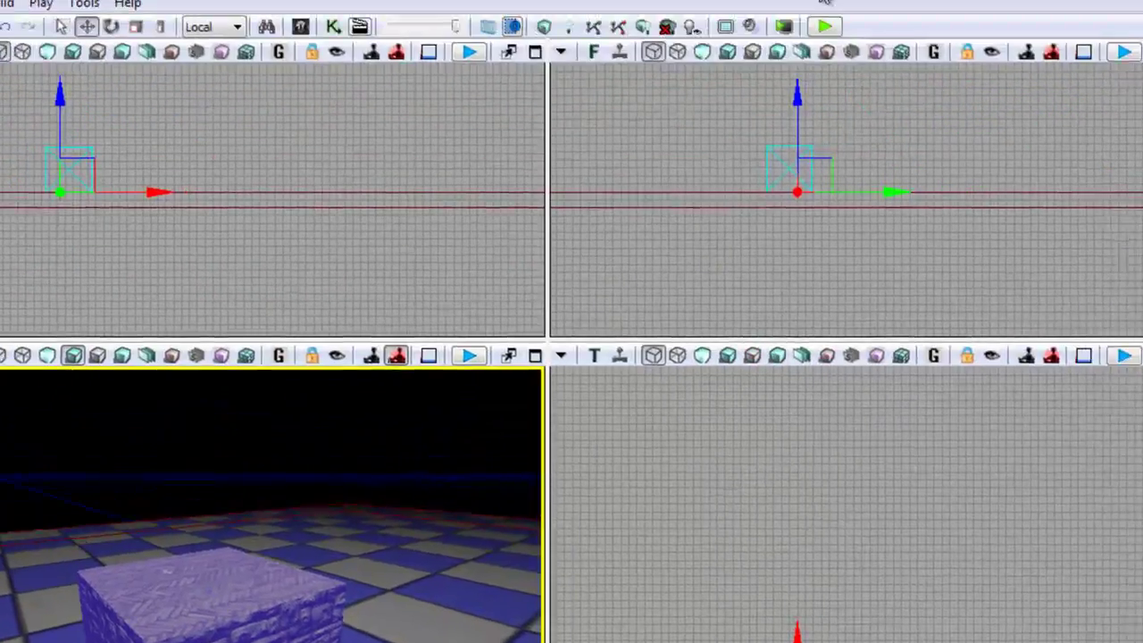
Test-play the level from a spot on the floor near the box, and return to the editor.
left_click(784, 60)
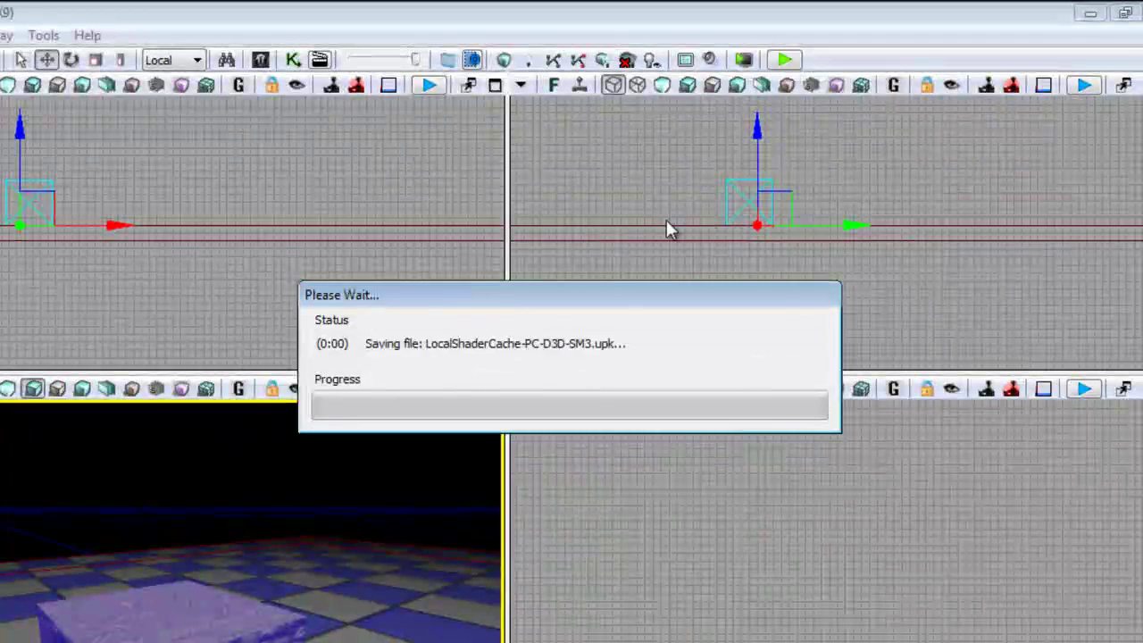
left_click(632, 460)
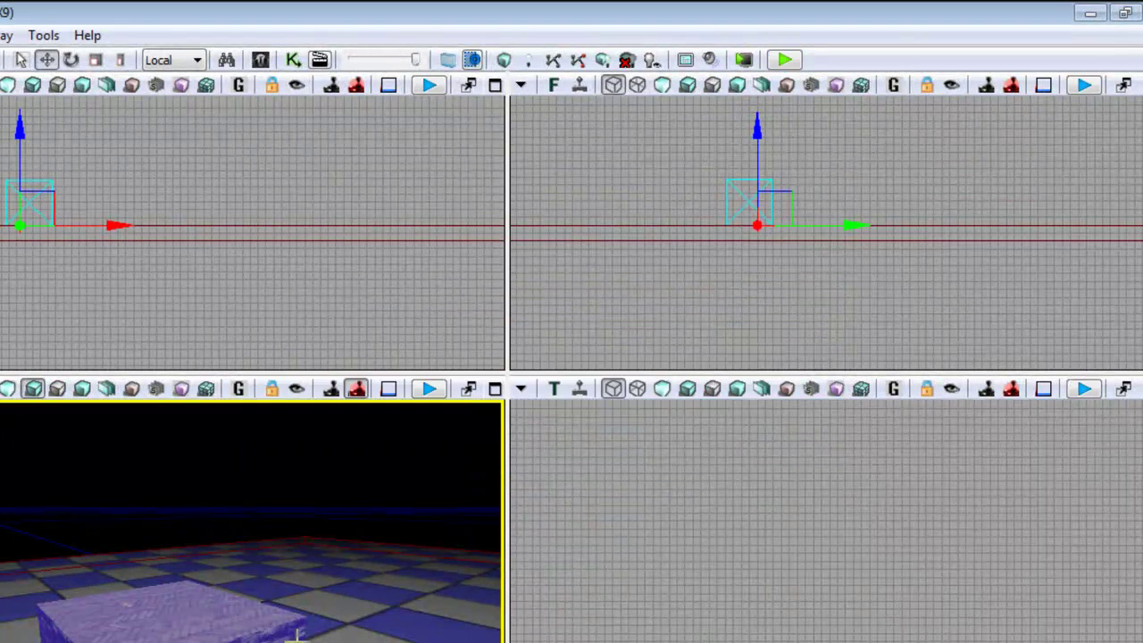
mouse_move(296, 636)
left_mouse_down()
mouse_move(308, 641)
mouse_move(295, 637)
left_mouse_up()
right_click(162, 623)
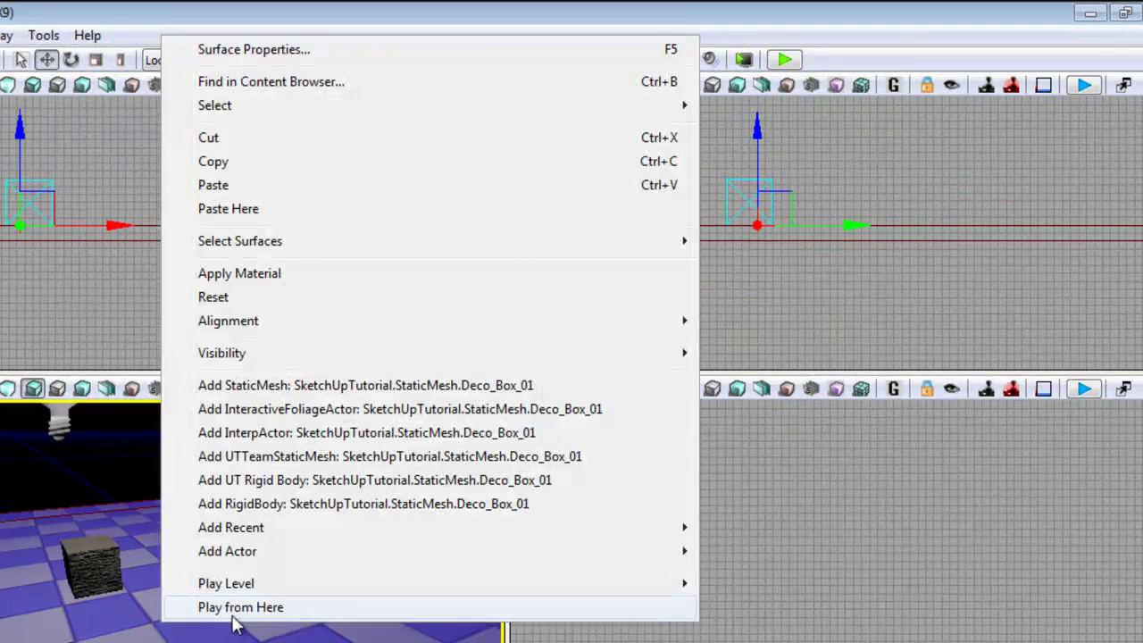
left_click(236, 611)
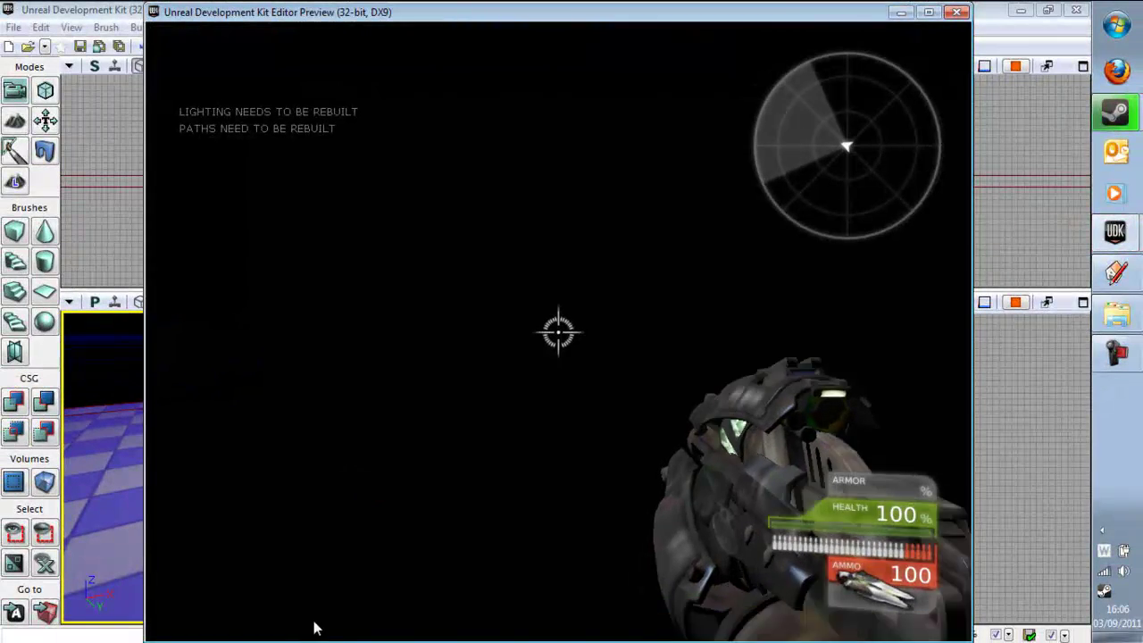
key("Escape")
Build the level's lighting with Lightmass turned off, and dismiss the map check.
left_click(141, 28)
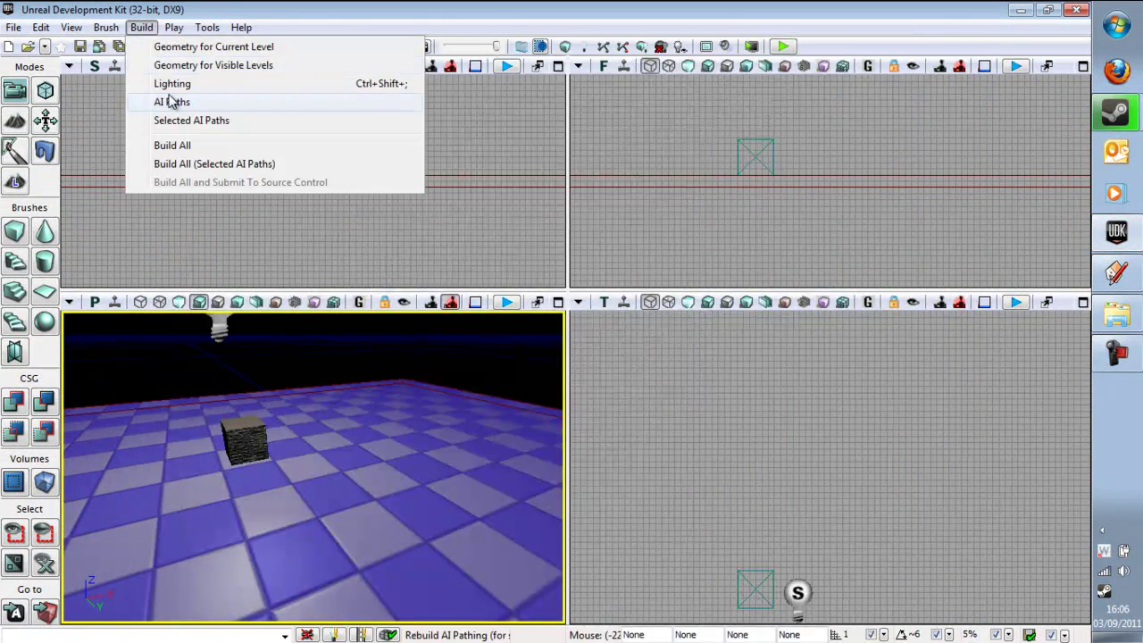
left_click(172, 84)
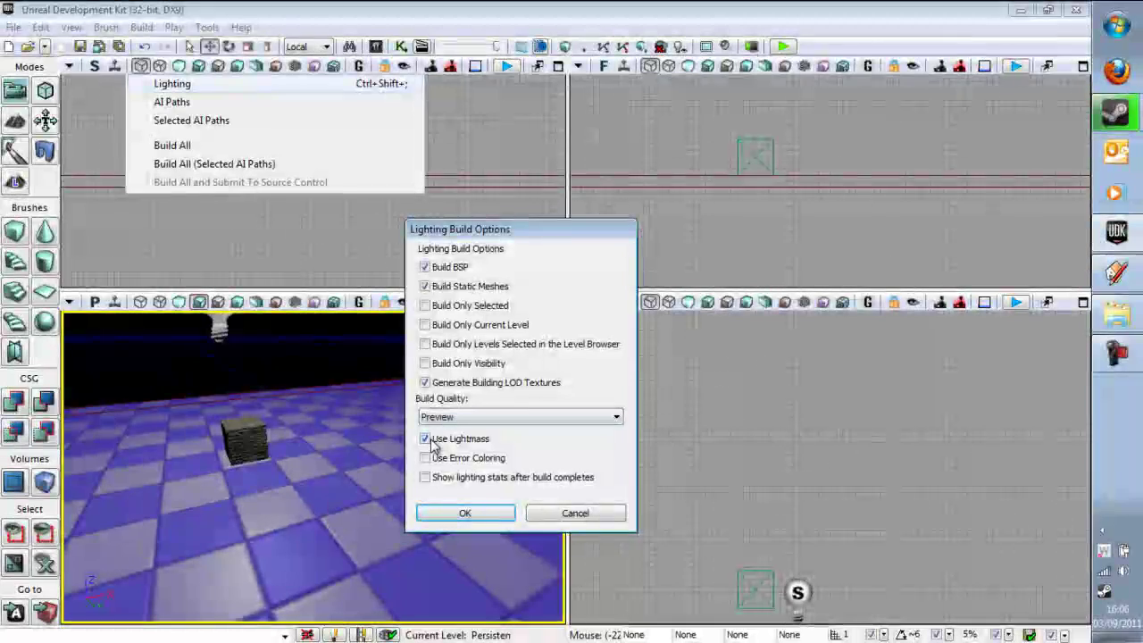
left_click(426, 438)
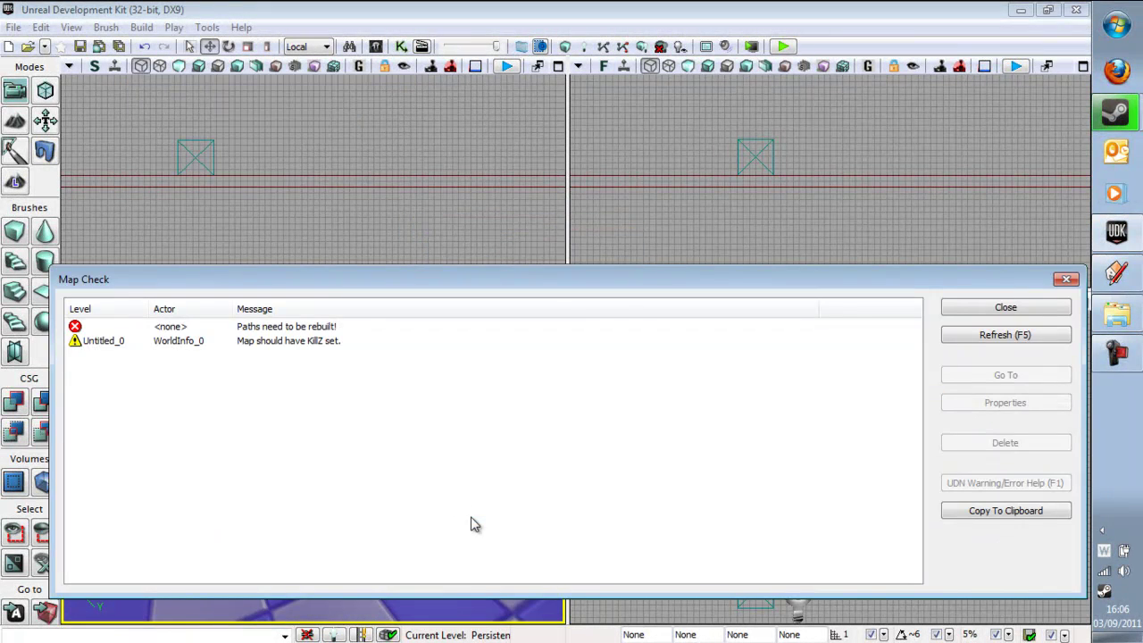
left_click(1019, 308)
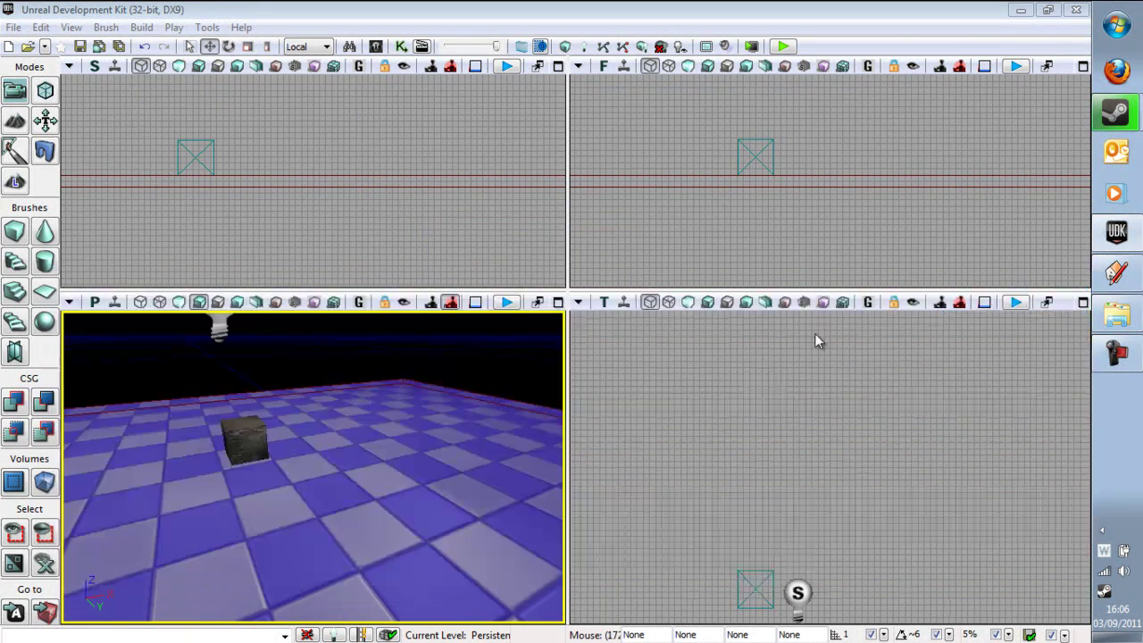
Play the level from the floor beside the box, walk around it to check its materials, and exit the preview.
right_click(330, 508)
left_click(393, 480)
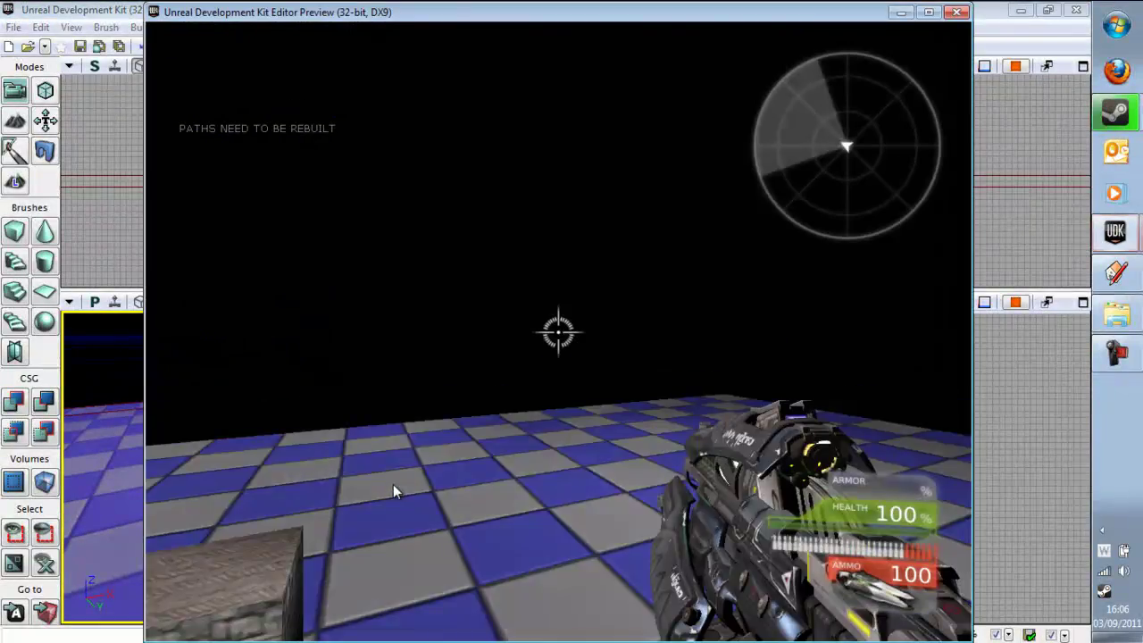
key("w")
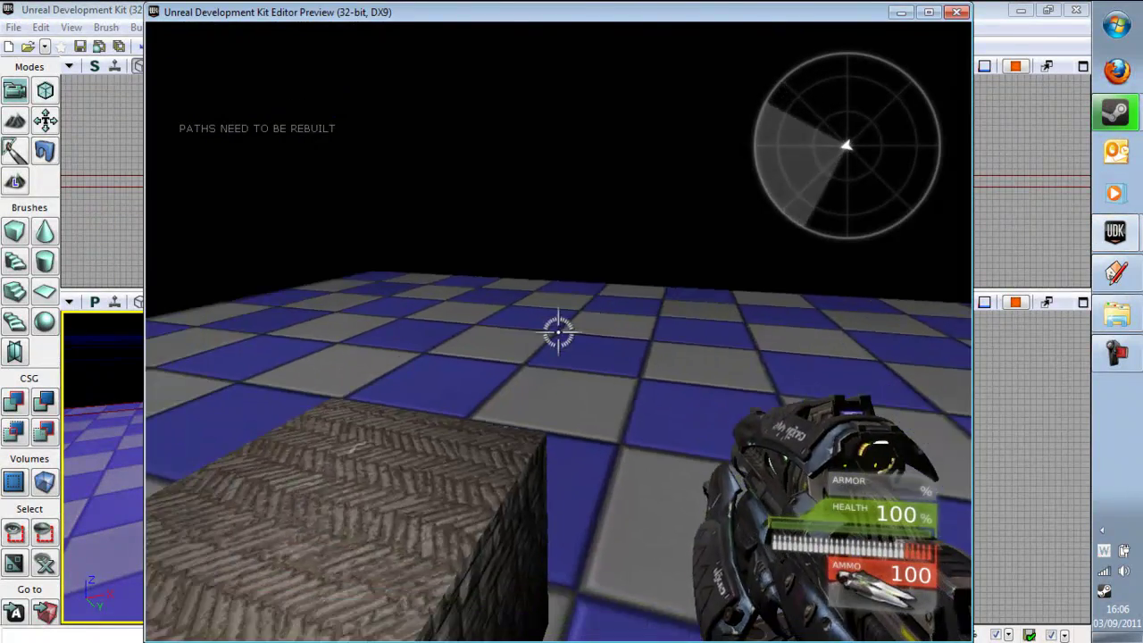
key("d")
key("a")
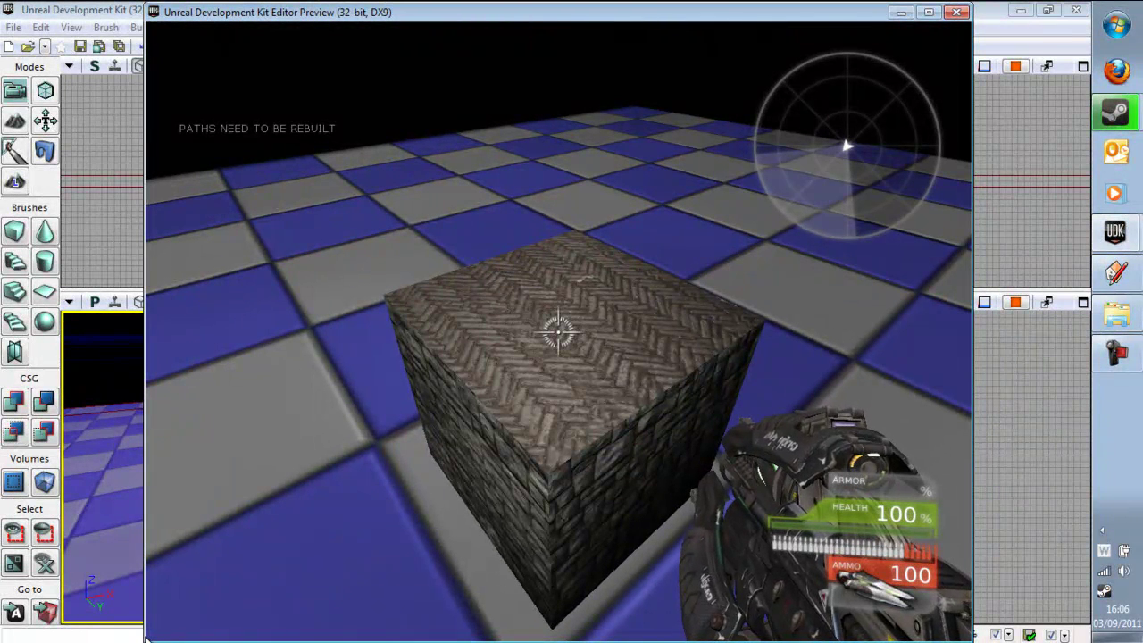
key("Escape")
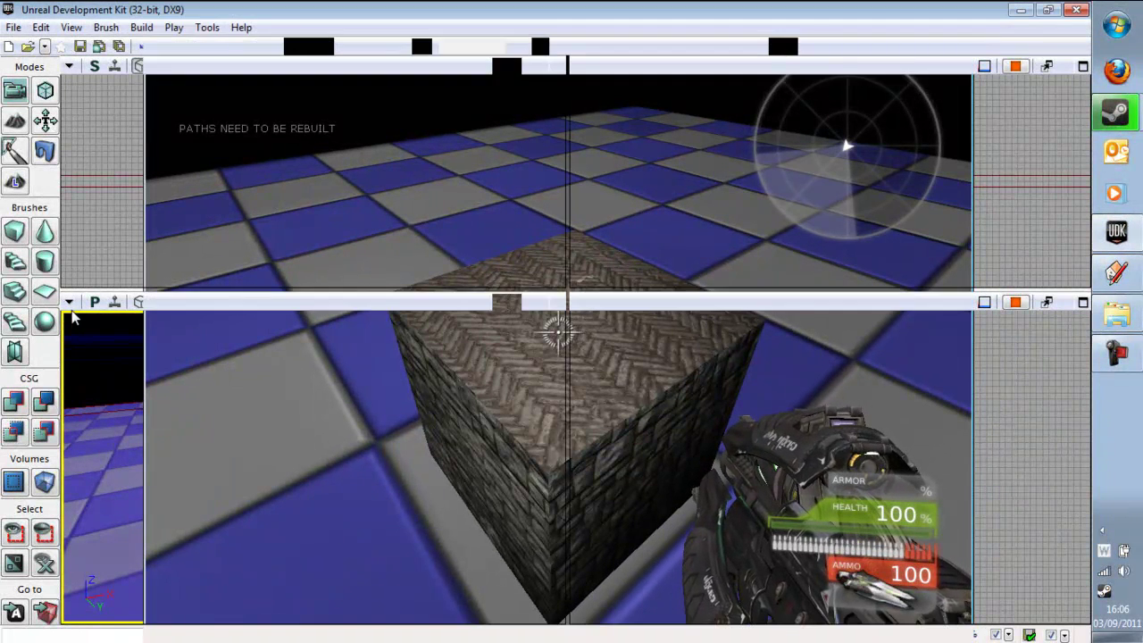
left_click(13, 26)
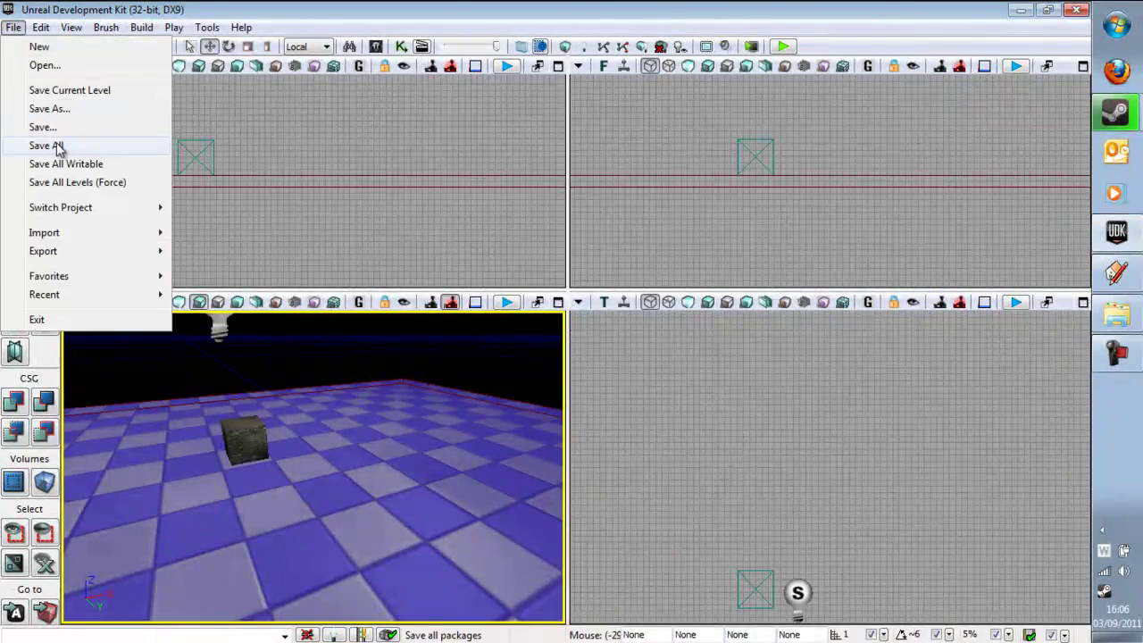
left_click(54, 145)
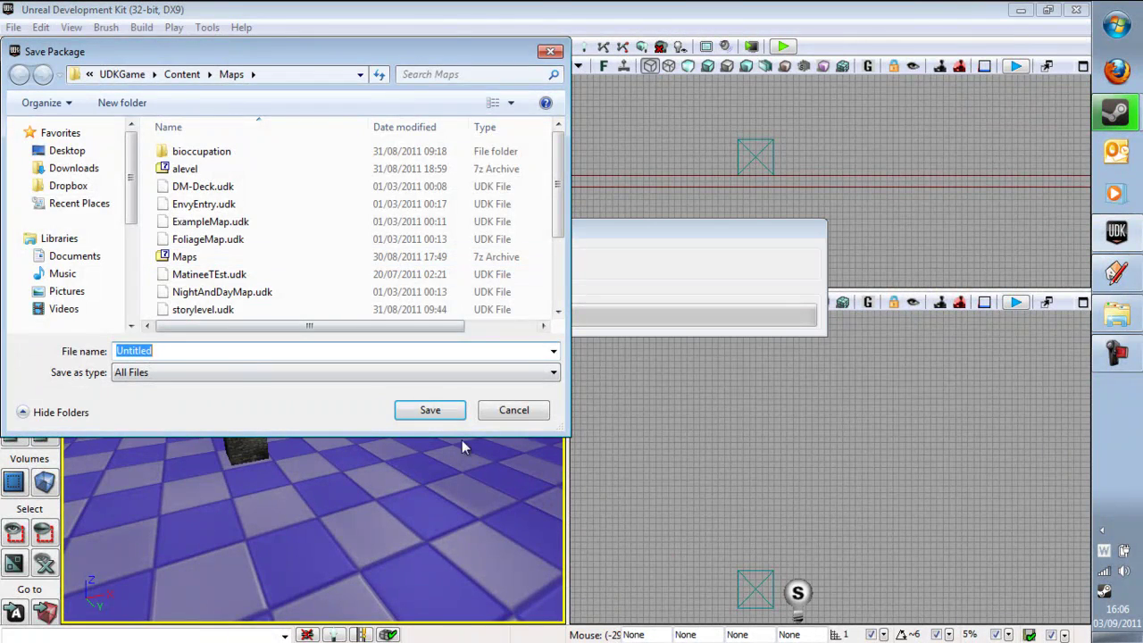
left_click(515, 410)
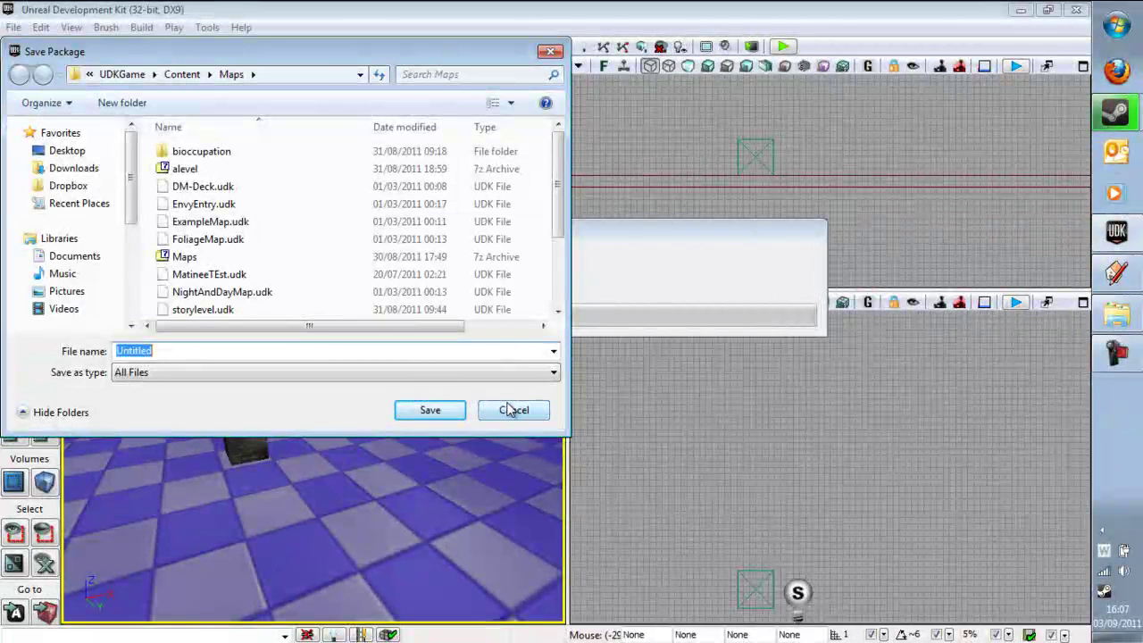
Start a play test of the level, approach the box, and fire the weapon at its sides.
left_click(783, 47)
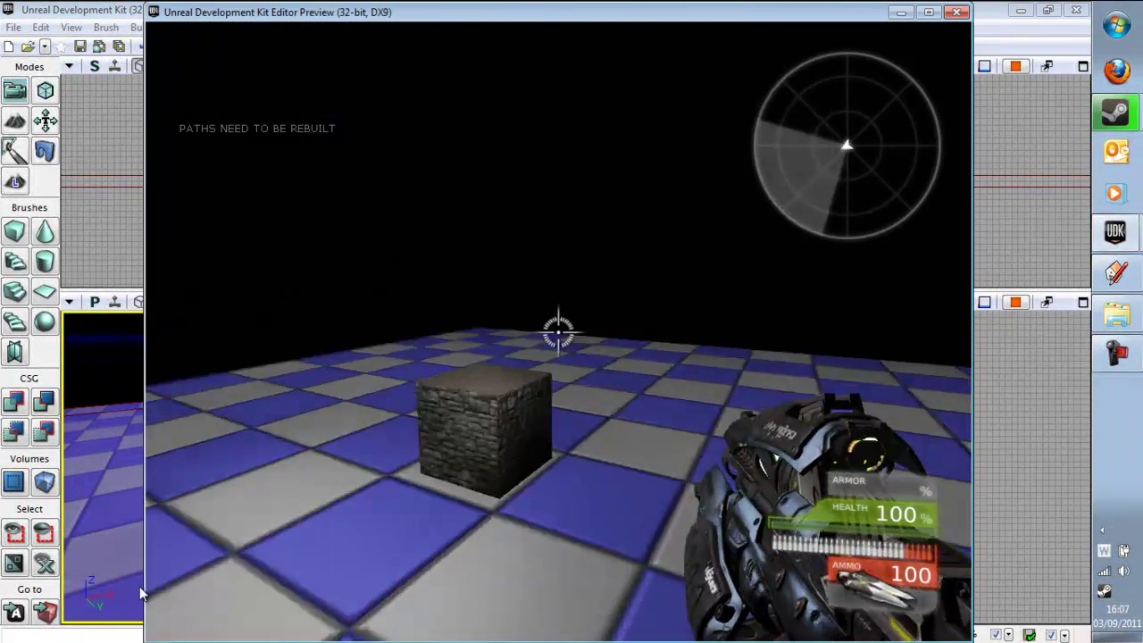
key("w")
key("s")
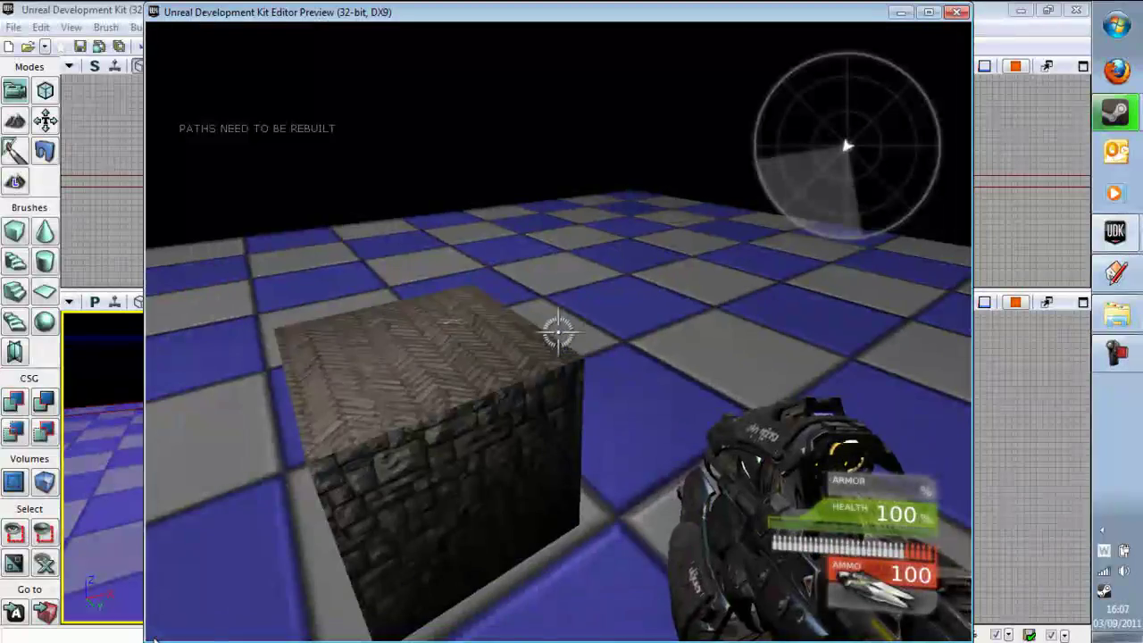
left_click_drag(188, 627, 149, 630)
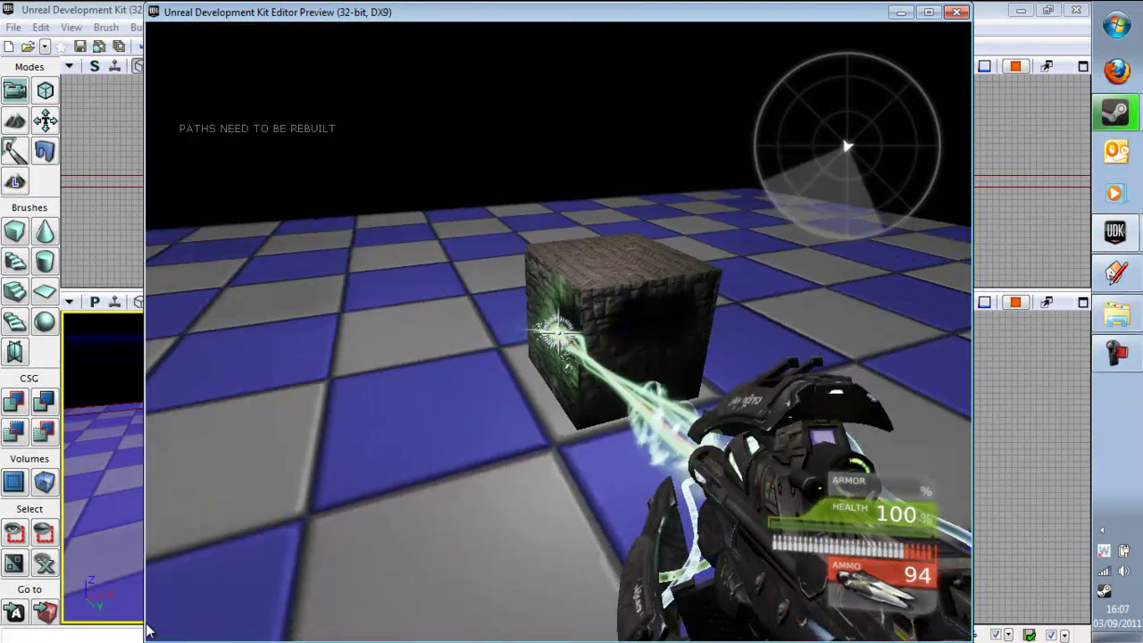
left_click(191, 638)
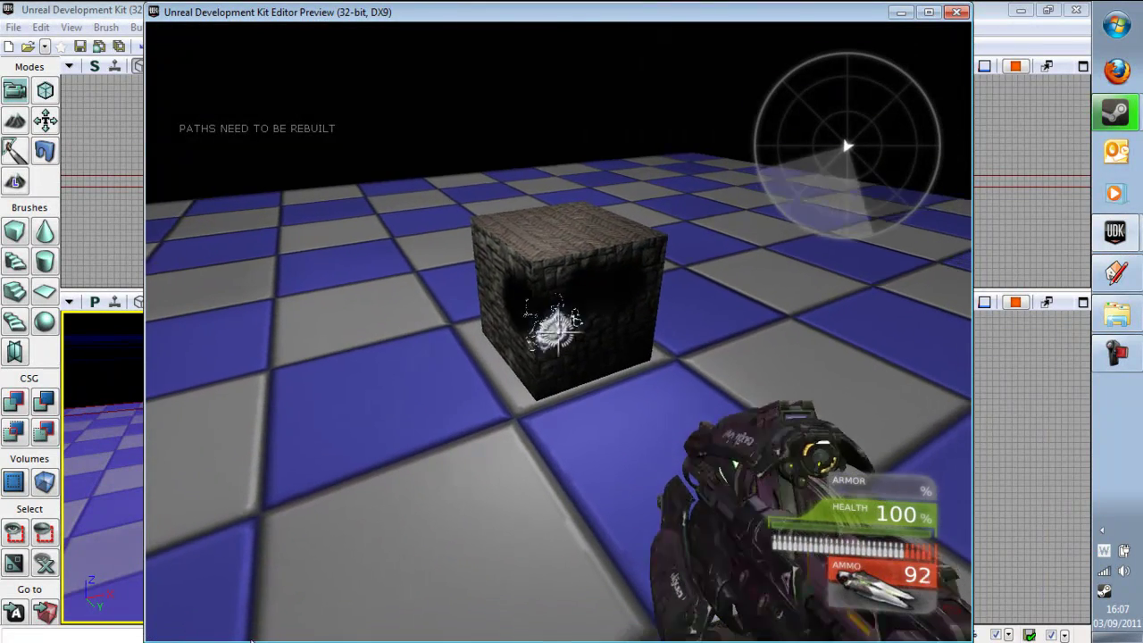
Circle the box in the play test and jump onto and off its top to test the collision.
key("d")
key("w")
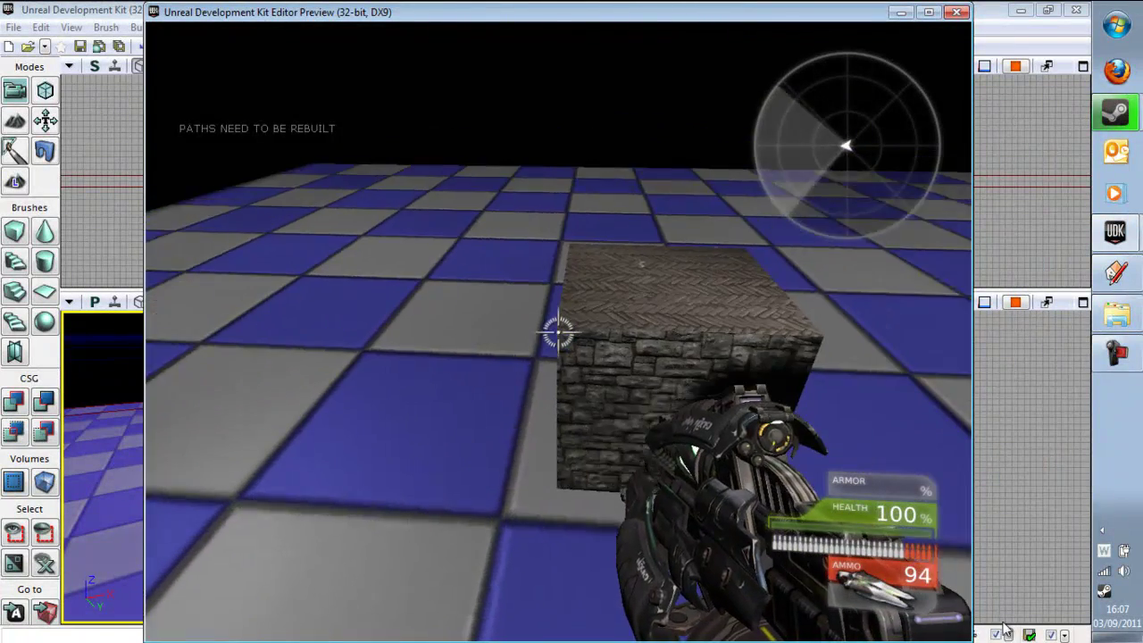
key("w")
key("space")
key("s")
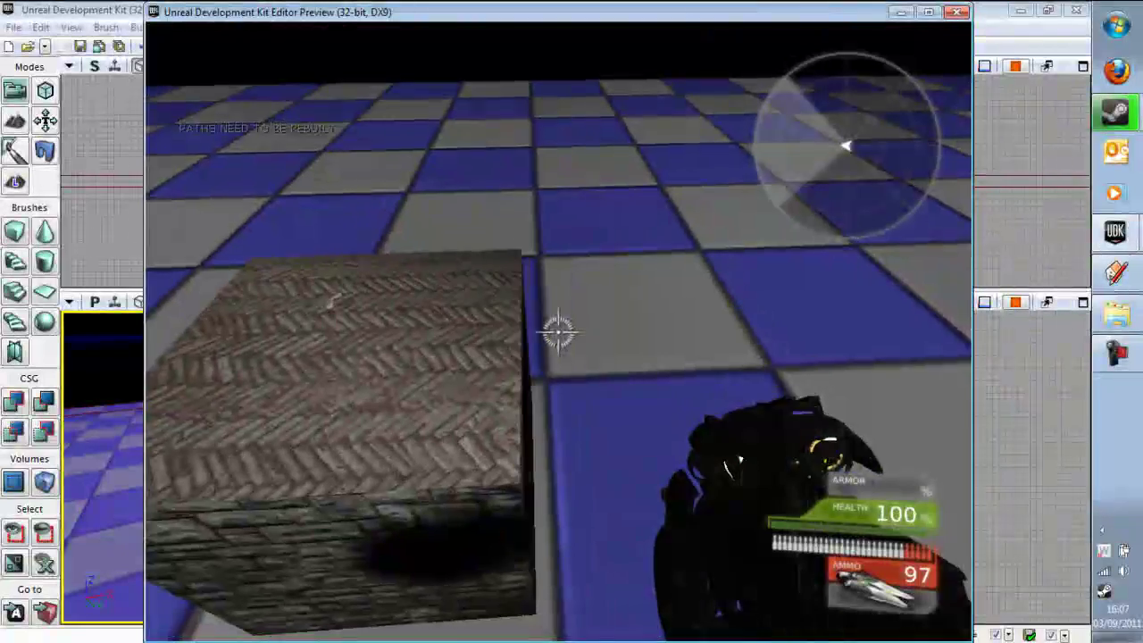
key("a")
key("space")
key("w")
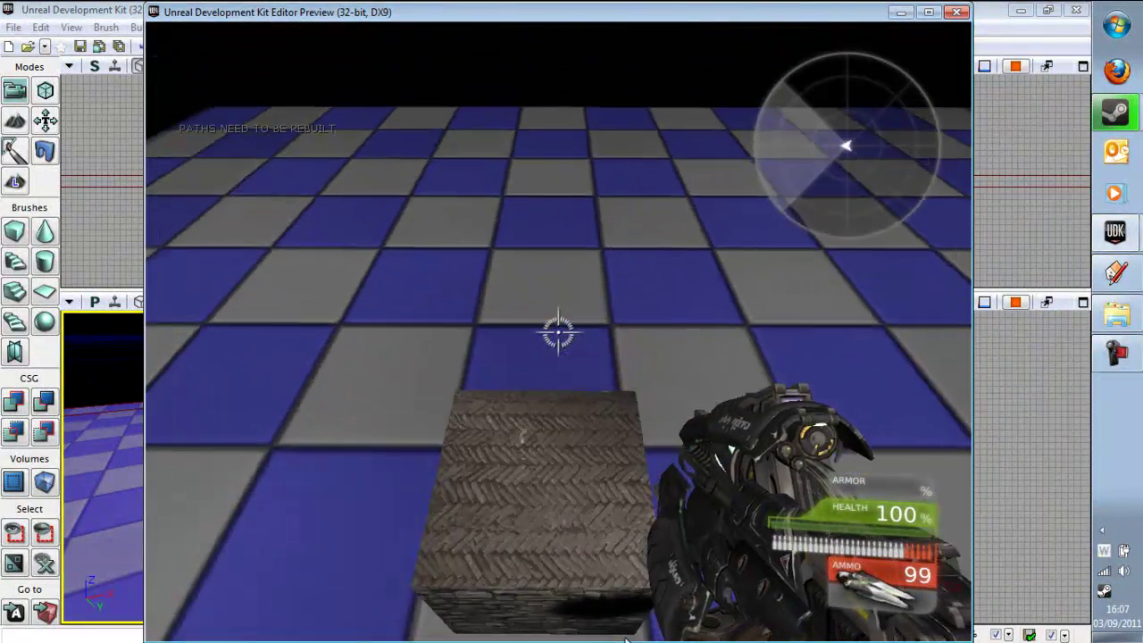
key("w")
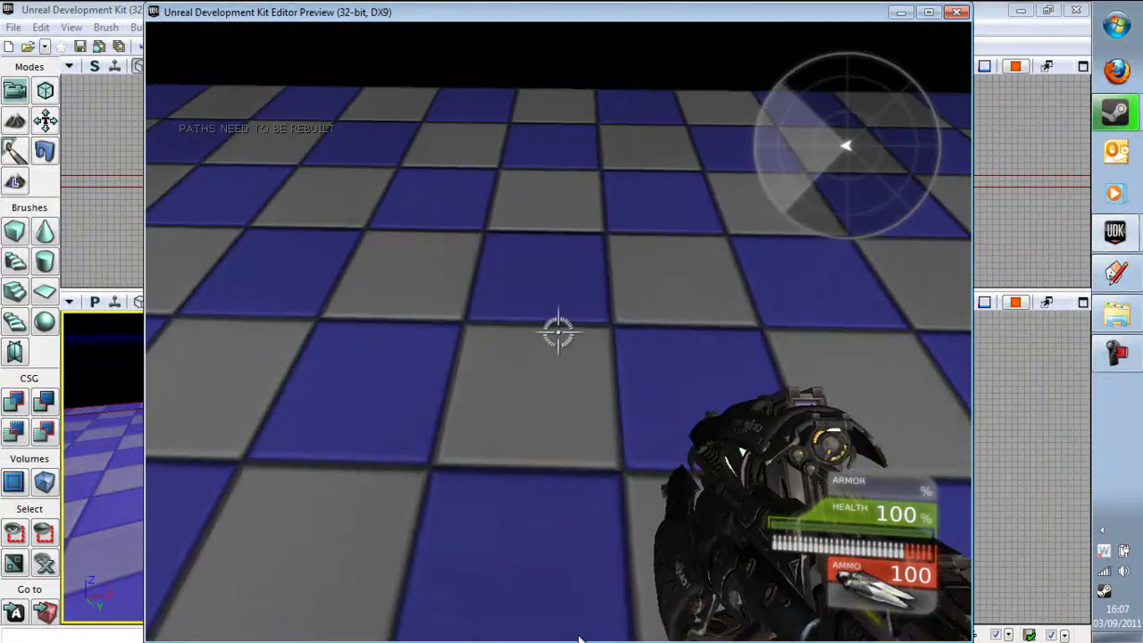
key("w")
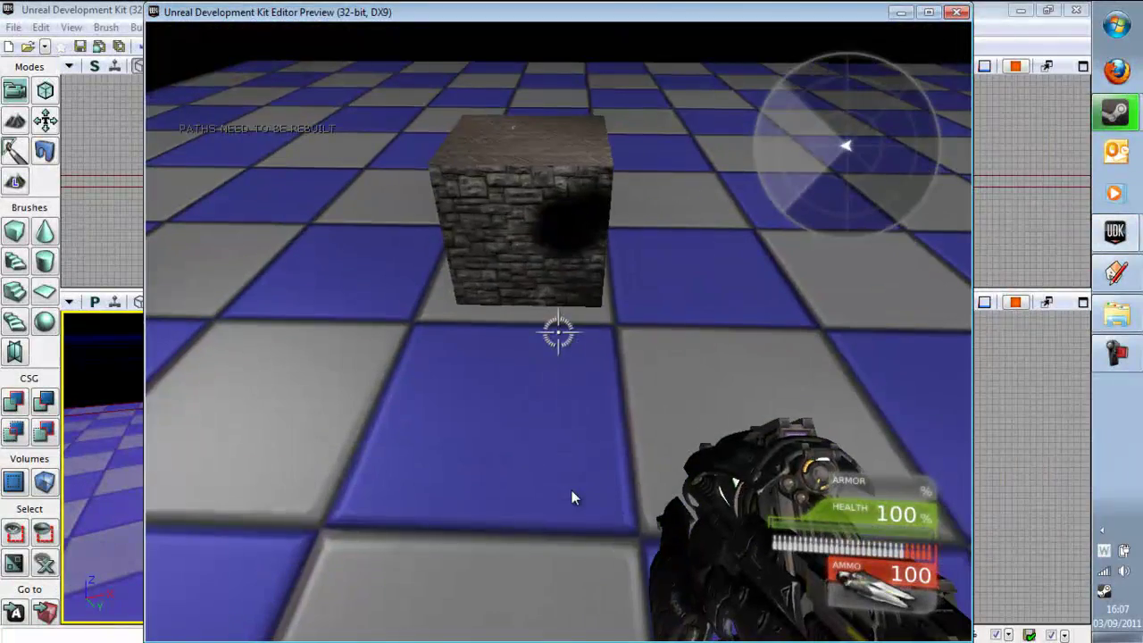
key("space")
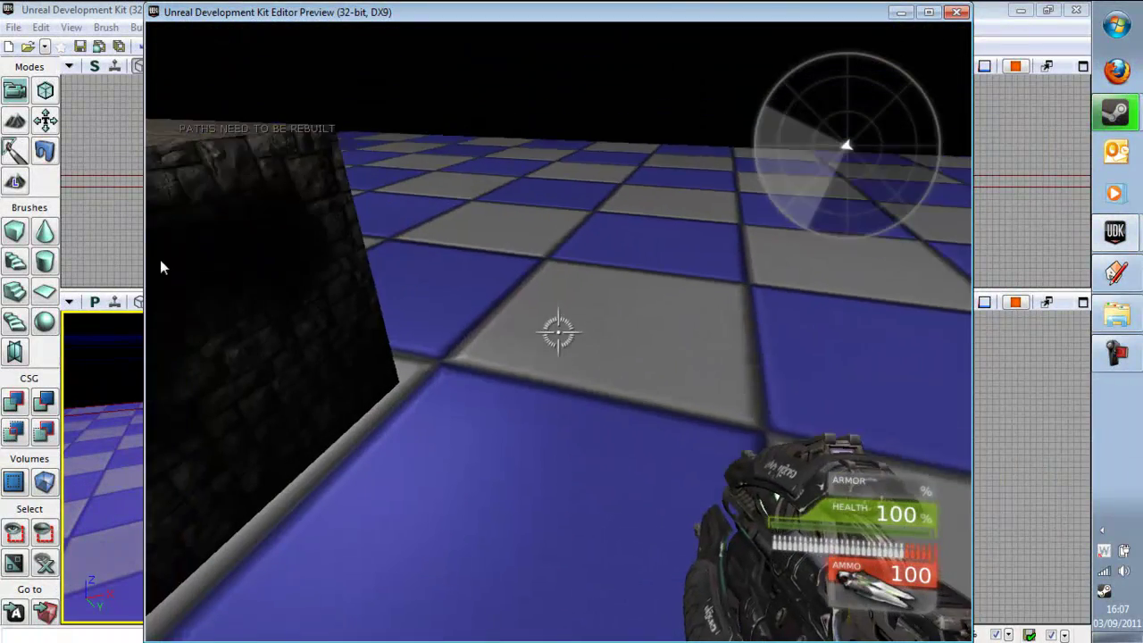
Walk around the box and jump beside it to inspect the materials on its other sides and top.
key("s")
key("a")
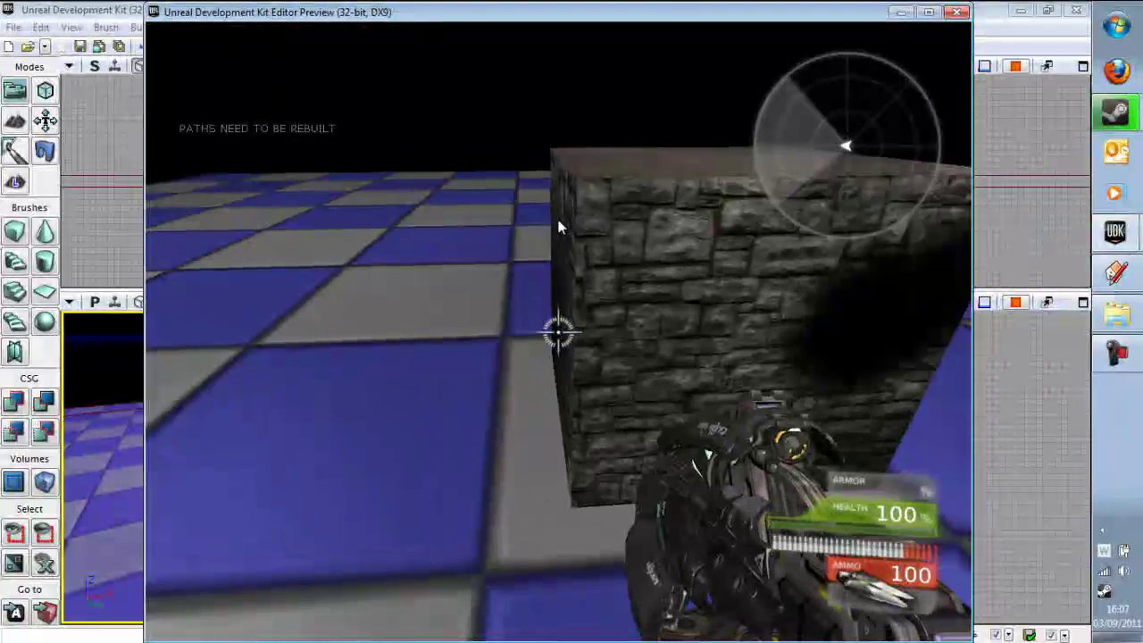
key("a")
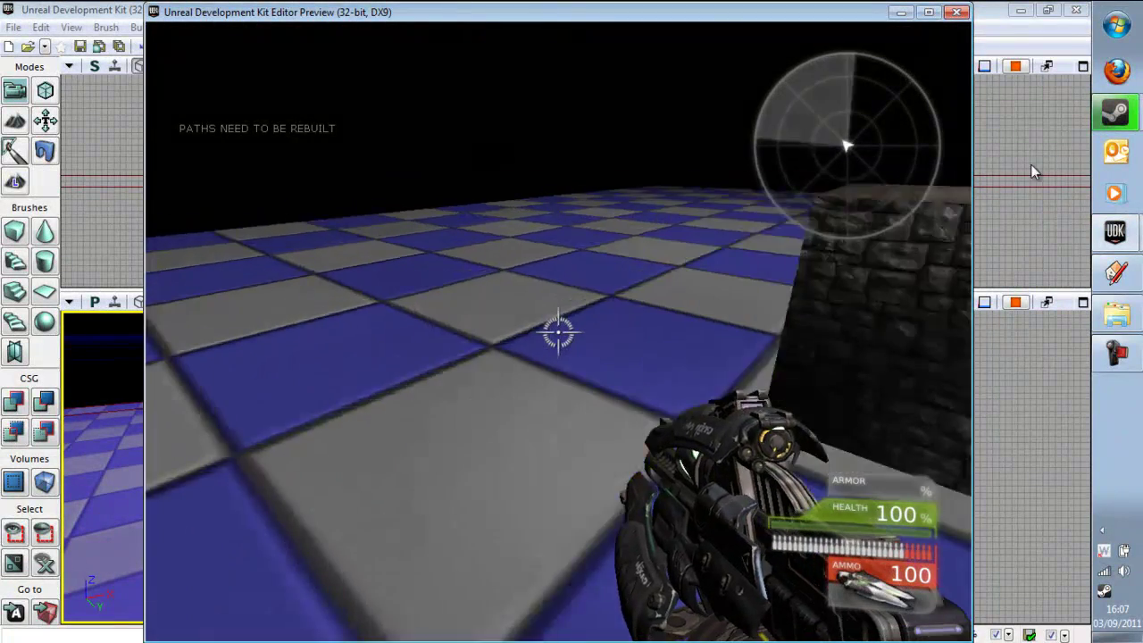
key("d")
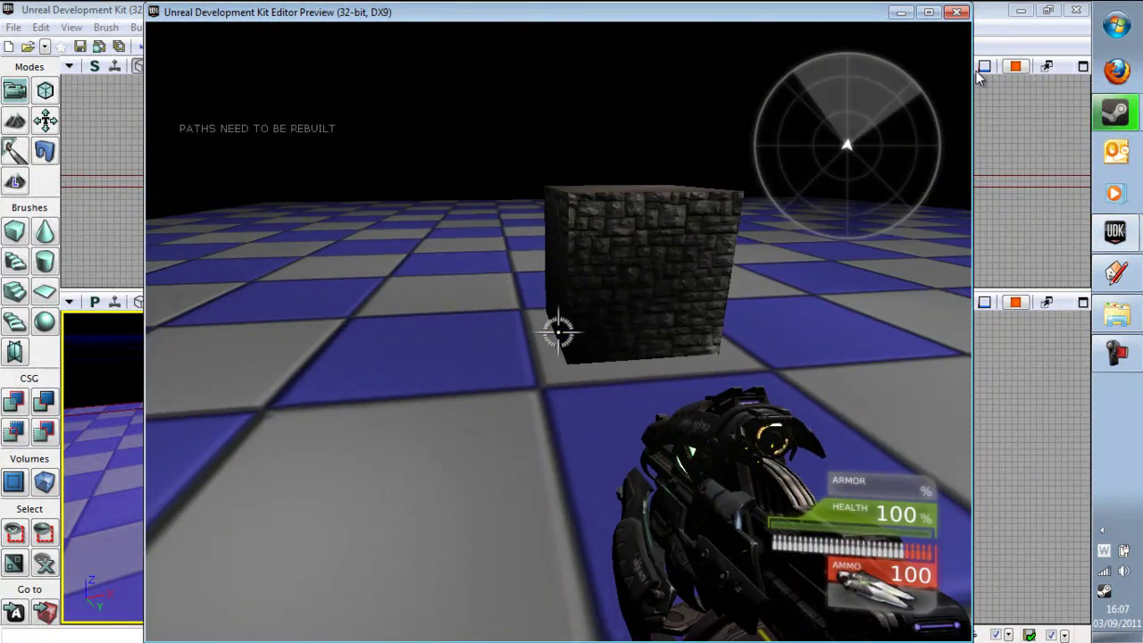
key("w")
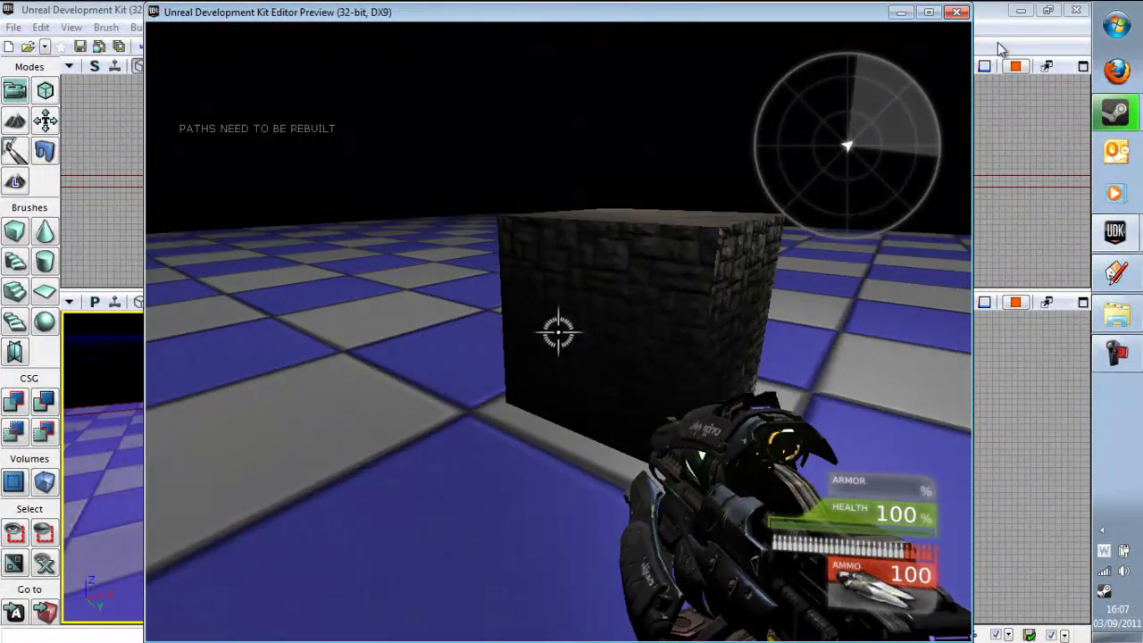
key("space")
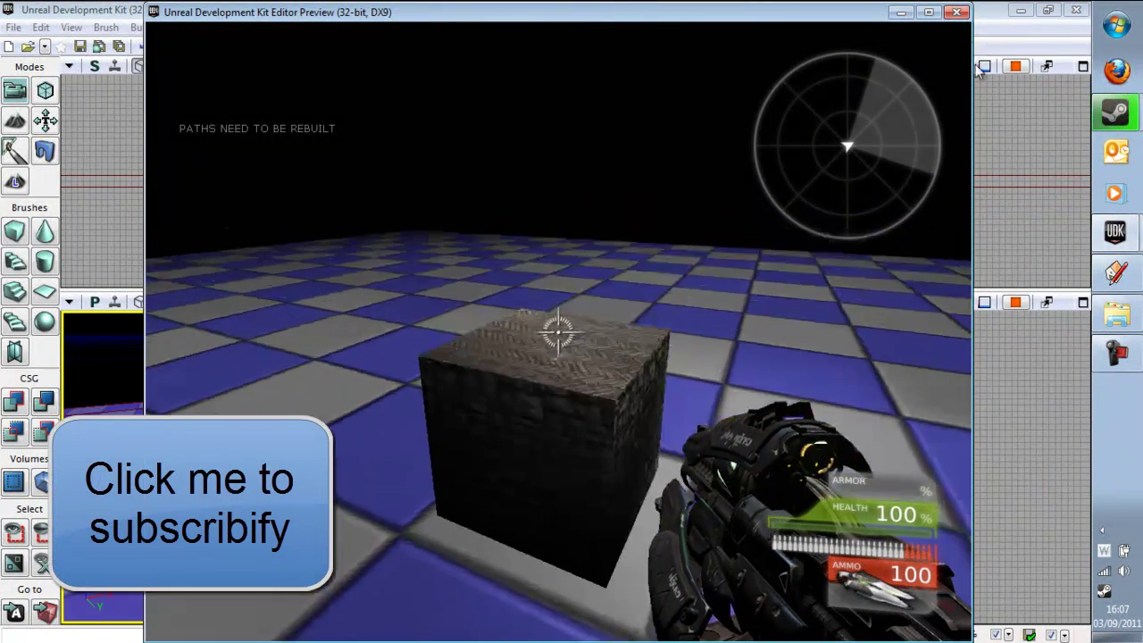
key("space")
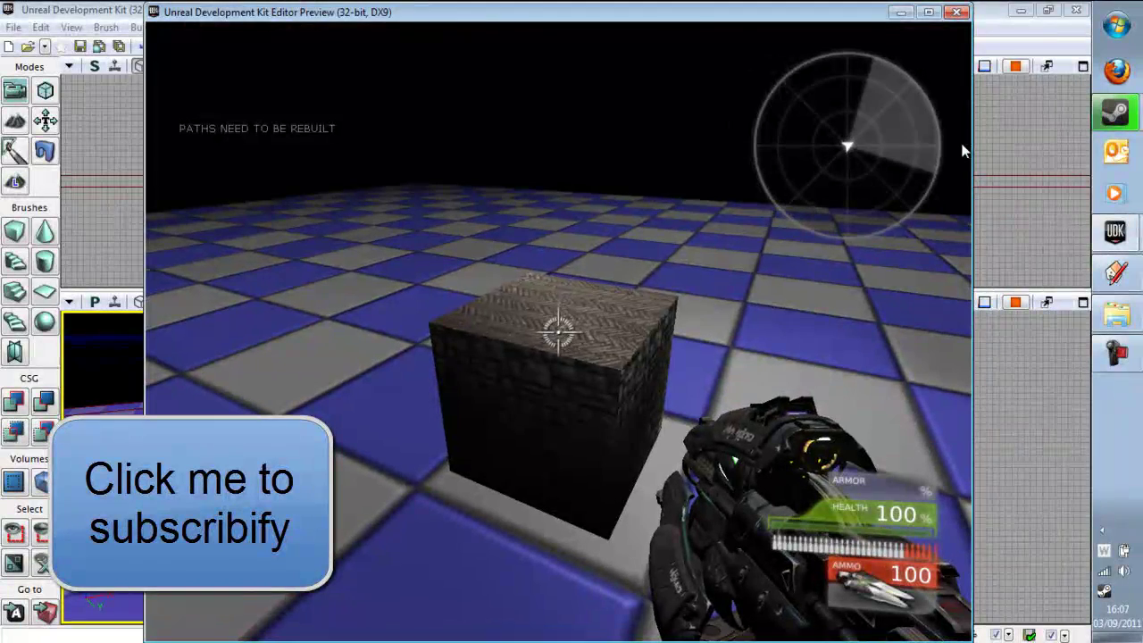